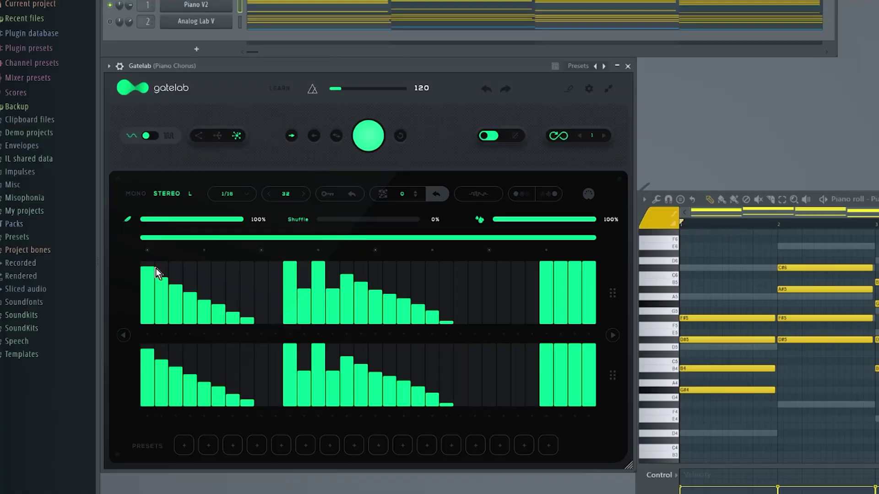
Redraw the early gate steps as descending ramps and audition the chord progression.
mouse_move(156, 268)
left_mouse_down()
mouse_move(275, 311)
mouse_move(280, 269)
mouse_move(428, 327)
mouse_move(427, 271)
mouse_move(614, 334)
mouse_move(531, 263)
mouse_move(622, 323)
left_mouse_up()
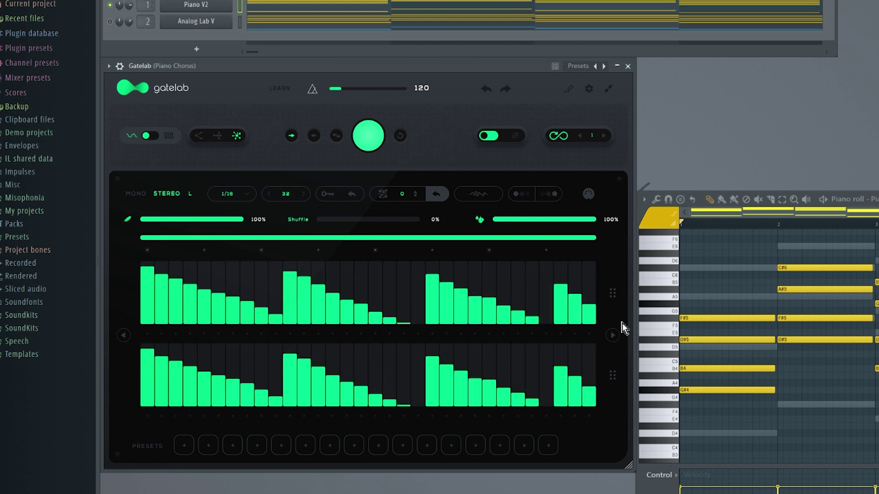
key("space")
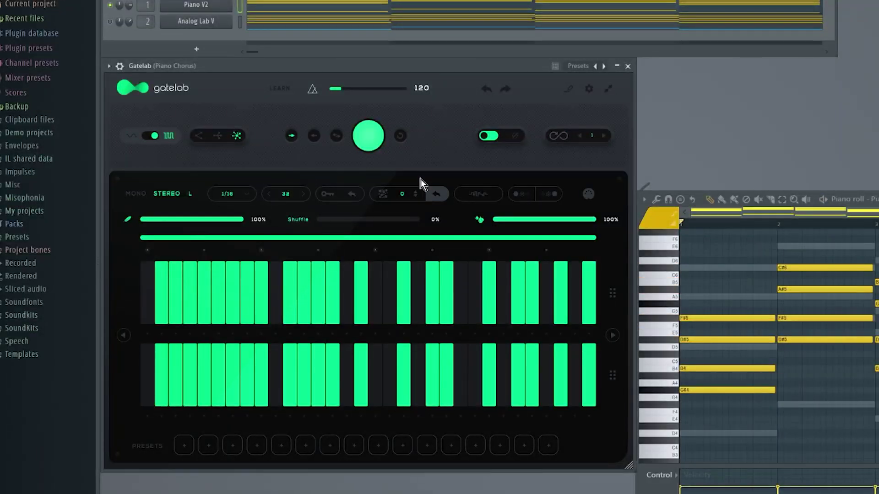
key("space")
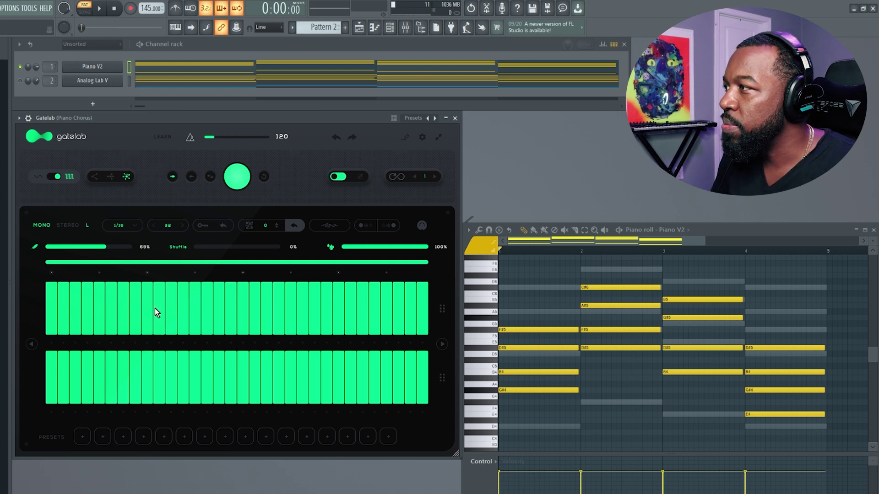
During playback, silence steps 5, 15 and two others, and ramp down the last steps.
key("space")
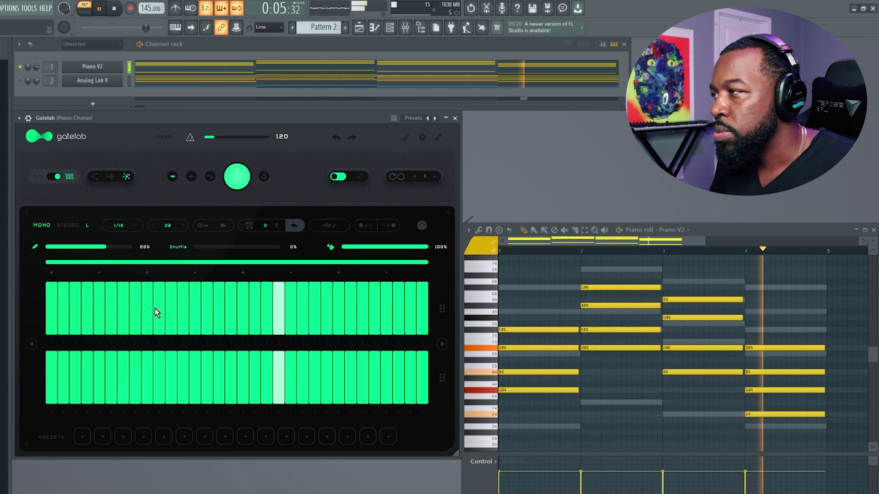
left_click(100, 303)
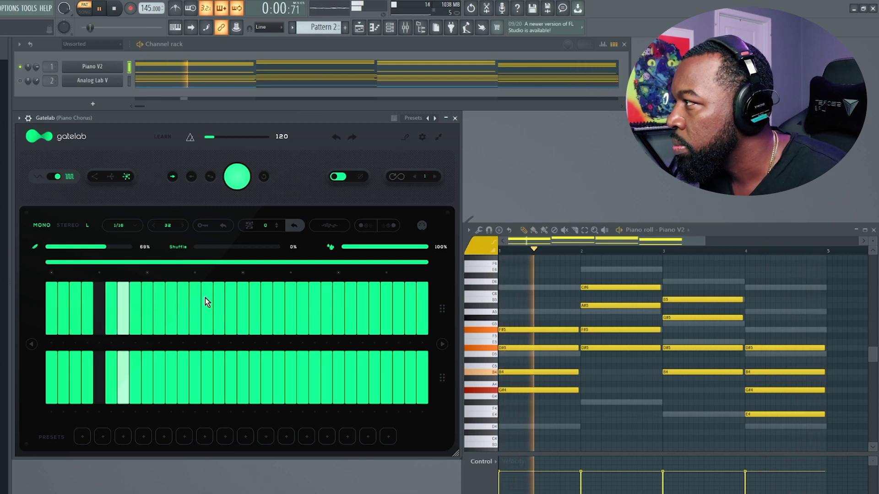
left_click(301, 304)
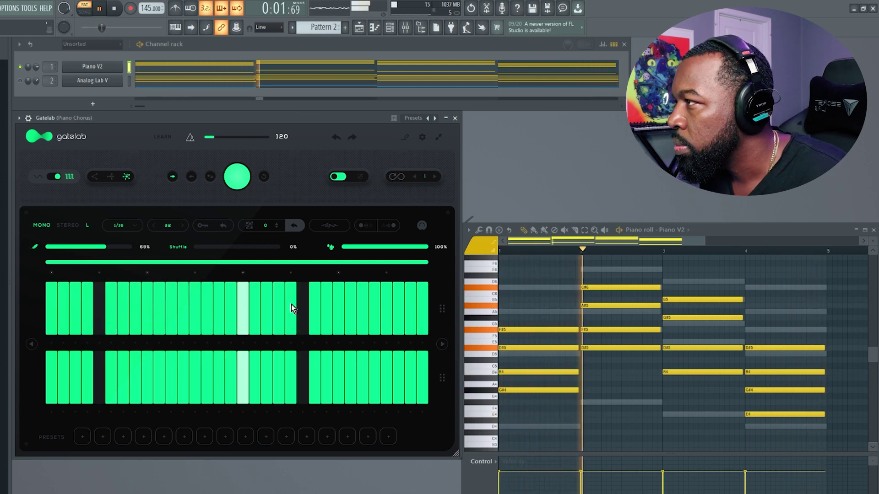
left_click(375, 307)
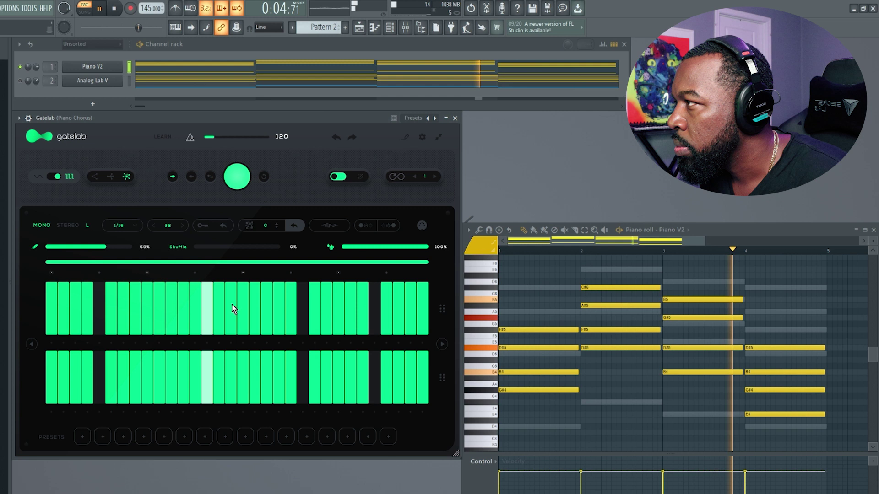
left_click(219, 302)
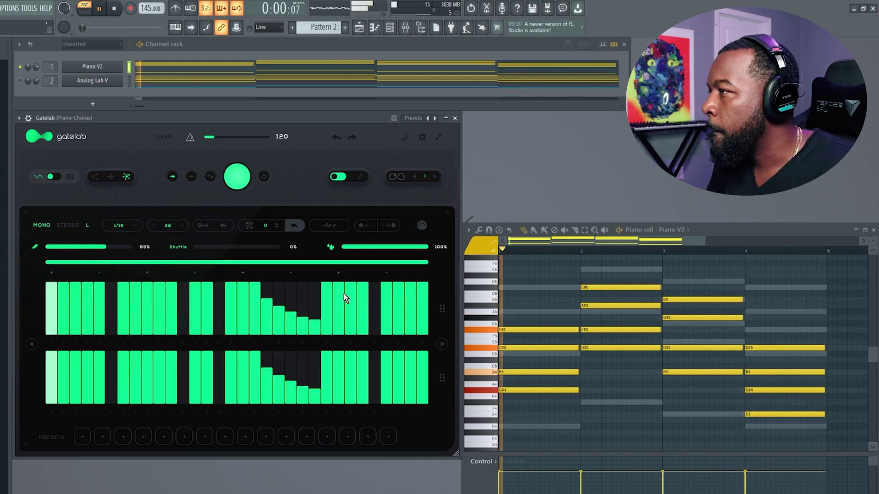
mouse_move(359, 308)
left_mouse_down()
mouse_move(420, 346)
mouse_move(326, 282)
mouse_move(451, 355)
left_mouse_up()
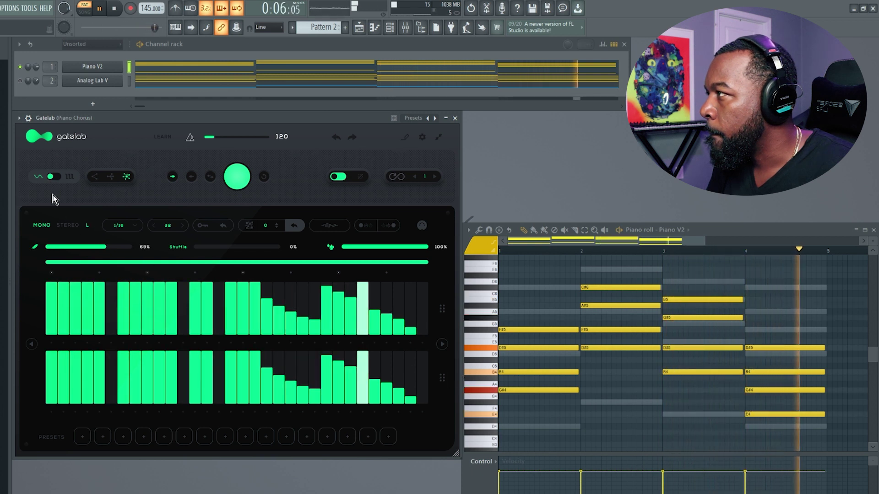
Switch the gate to stereo, draw a descending top-row ramp, then randomize both rows.
left_click(67, 225)
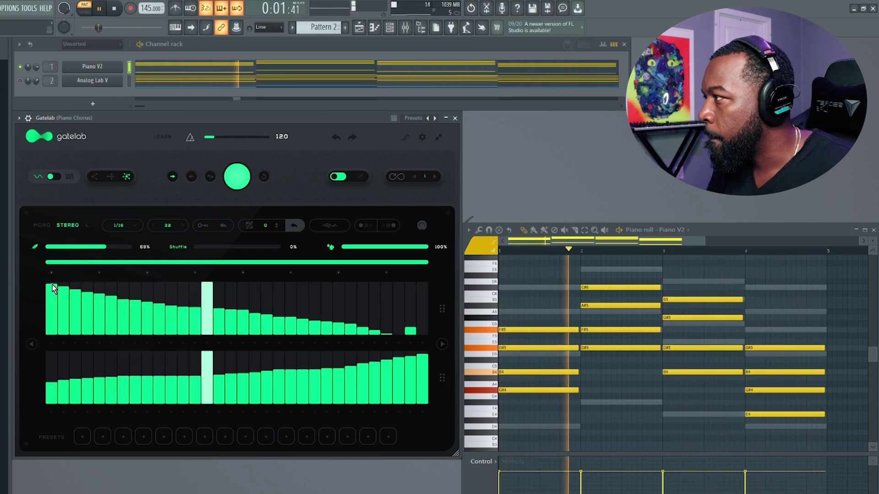
mouse_move(52, 288)
left_mouse_down()
mouse_move(404, 335)
mouse_move(436, 353)
mouse_move(438, 367)
mouse_move(424, 354)
mouse_move(377, 377)
mouse_move(50, 411)
left_mouse_up()
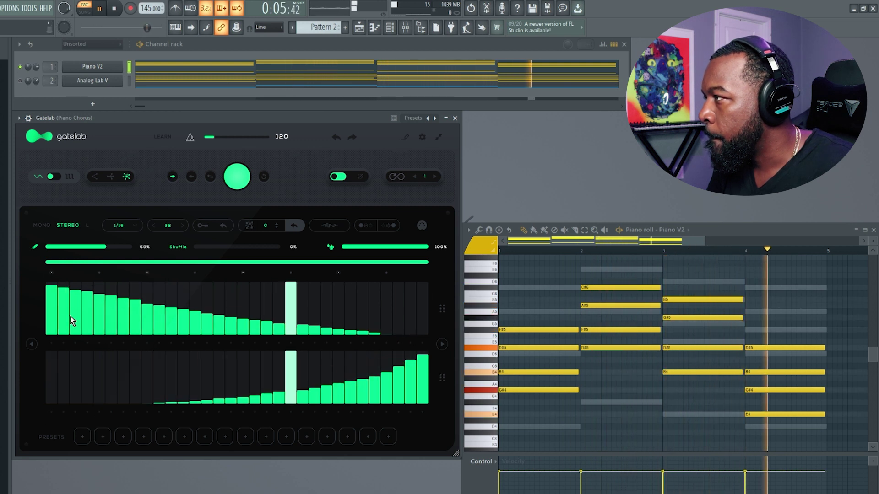
left_click(362, 177)
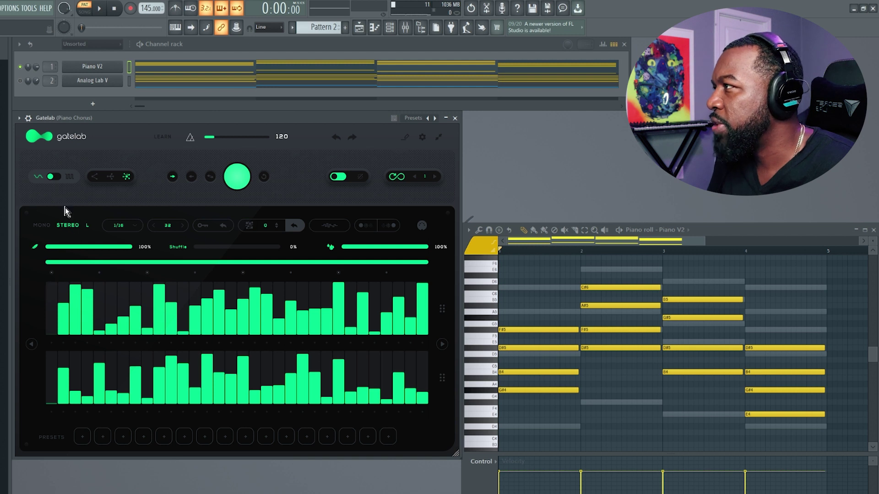
Change the draw mode, clear every gate step and audition the empty pattern.
left_click(70, 179)
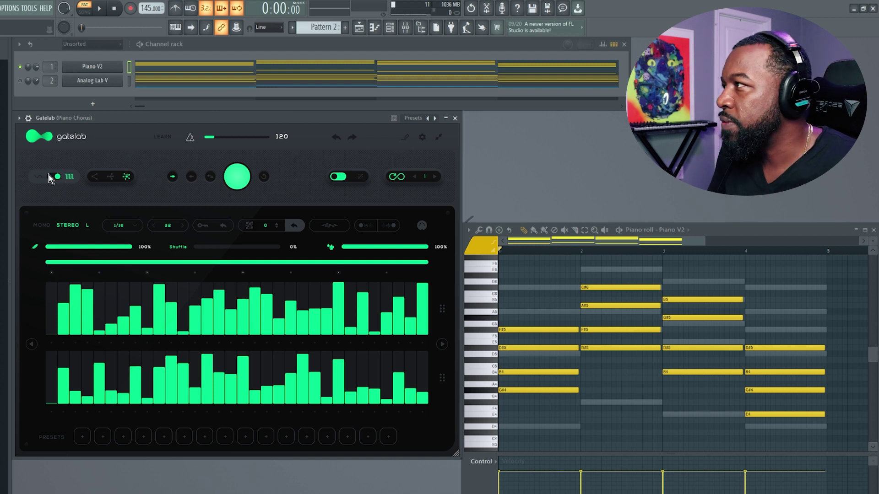
left_click(263, 178)
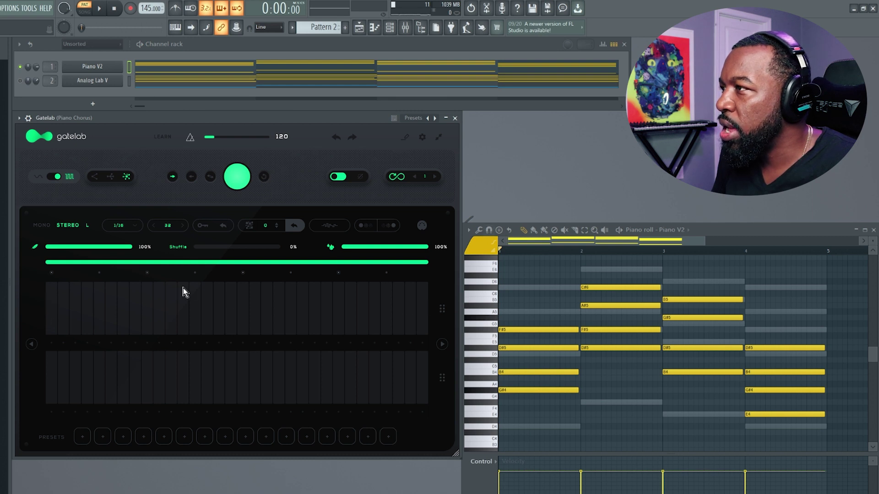
key("space")
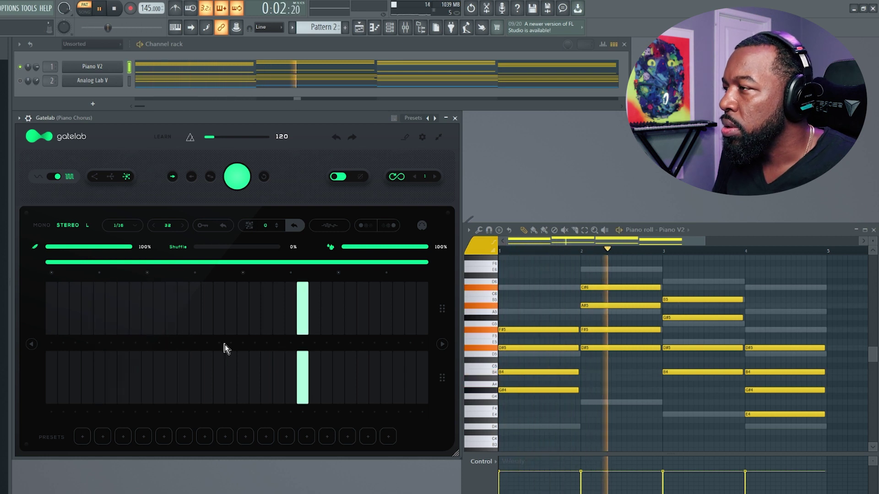
key("space")
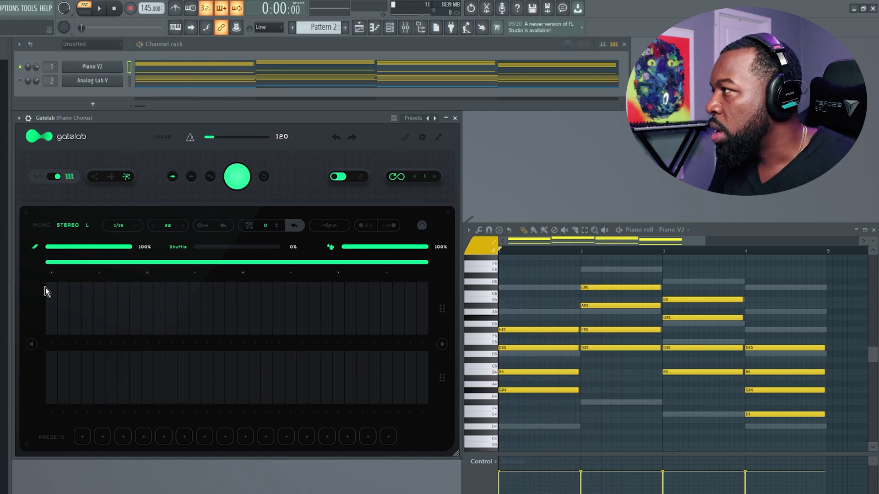
Fill every step in both rows to full height and audition the open gate.
left_click_drag(49, 288, 432, 280)
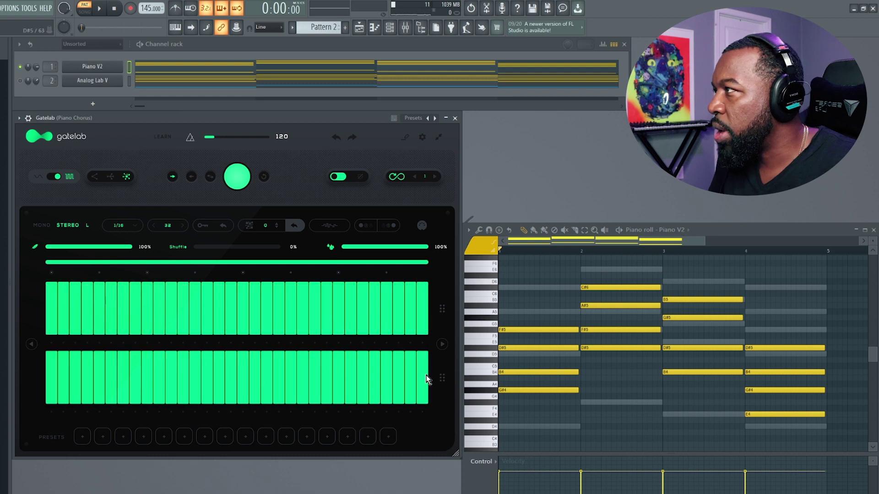
key("space")
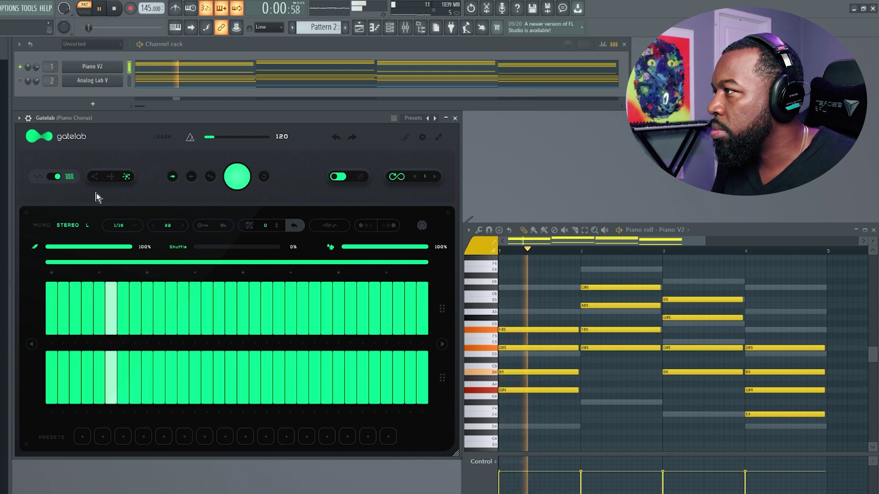
key("space")
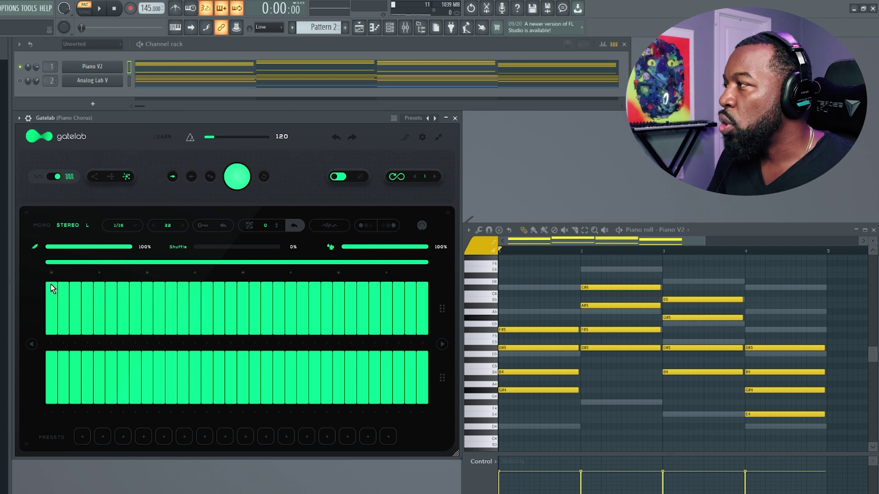
Toggle individual gate steps on and off, then switch off a run across the grid.
left_click(97, 305)
left_click(219, 301)
left_click(279, 300)
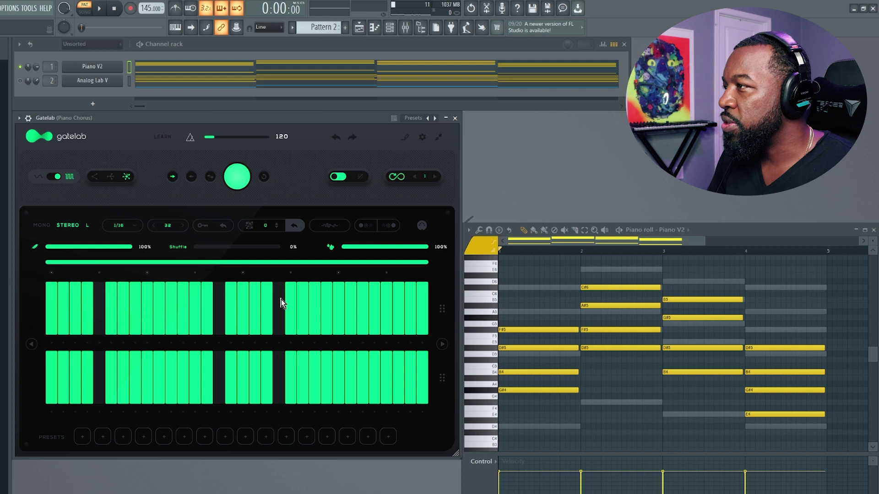
left_click(207, 304)
left_click(183, 307)
left_click(171, 307)
left_click(218, 306)
left_click(279, 300)
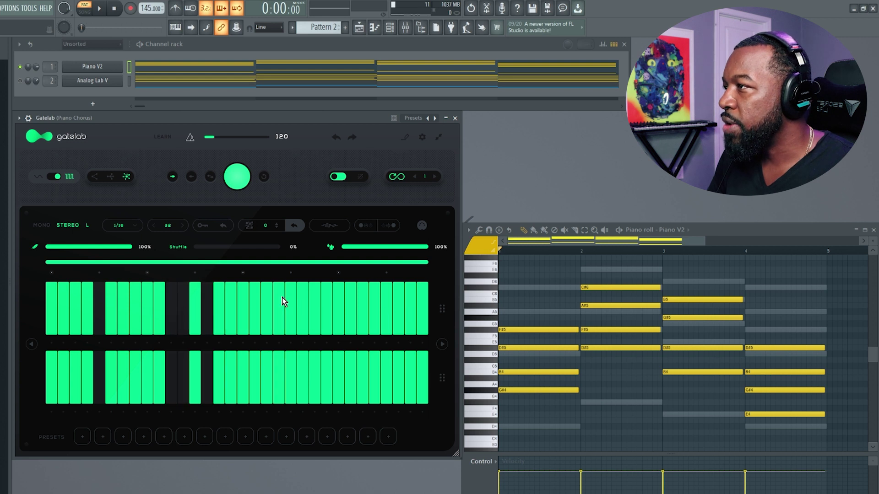
left_click(339, 306)
left_click(315, 306)
left_click(219, 305)
left_click(147, 307)
mouse_move(51, 306)
left_mouse_down()
mouse_move(432, 310)
mouse_move(16, 301)
mouse_move(451, 306)
left_mouse_up()
Clear the pattern, re-enable a few steps and sketch a descending ramp at the start.
left_click(263, 176)
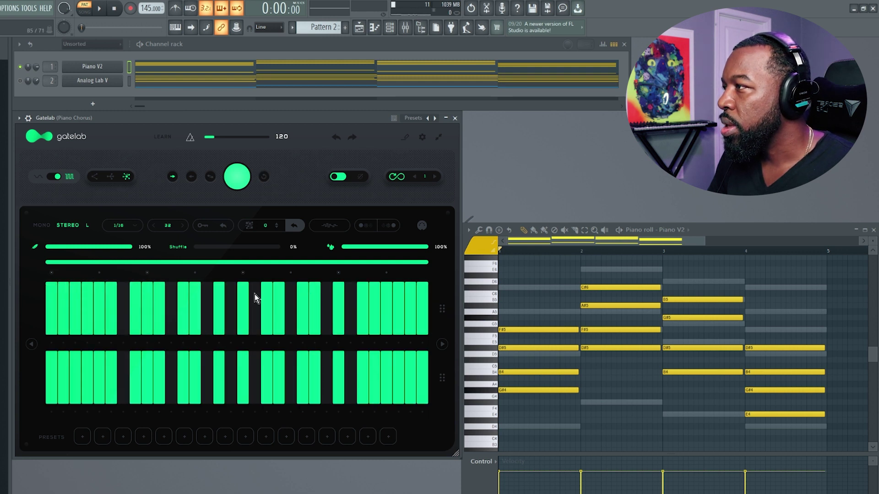
mouse_move(128, 302)
left_mouse_down()
mouse_move(177, 308)
mouse_move(215, 298)
left_mouse_up()
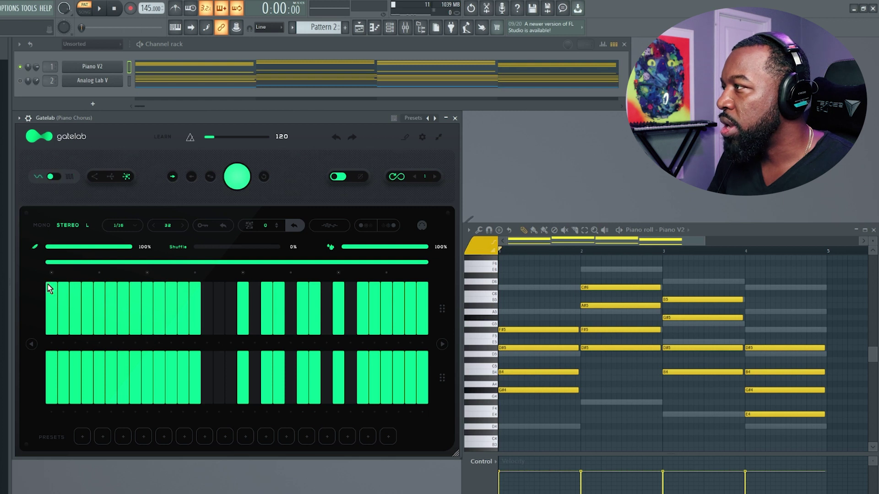
mouse_move(51, 289)
left_mouse_down()
mouse_move(158, 336)
mouse_move(179, 297)
mouse_move(183, 317)
mouse_move(186, 272)
left_mouse_up()
left_click(180, 298)
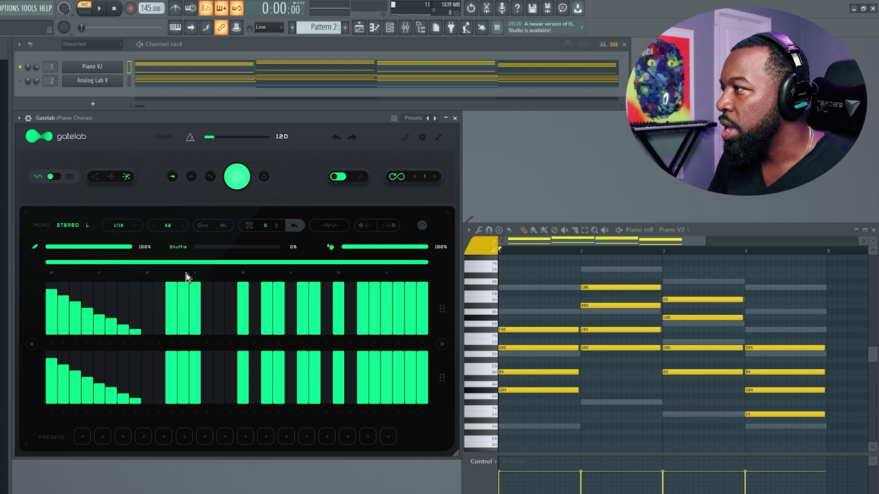
left_click_drag(188, 335, 187, 343)
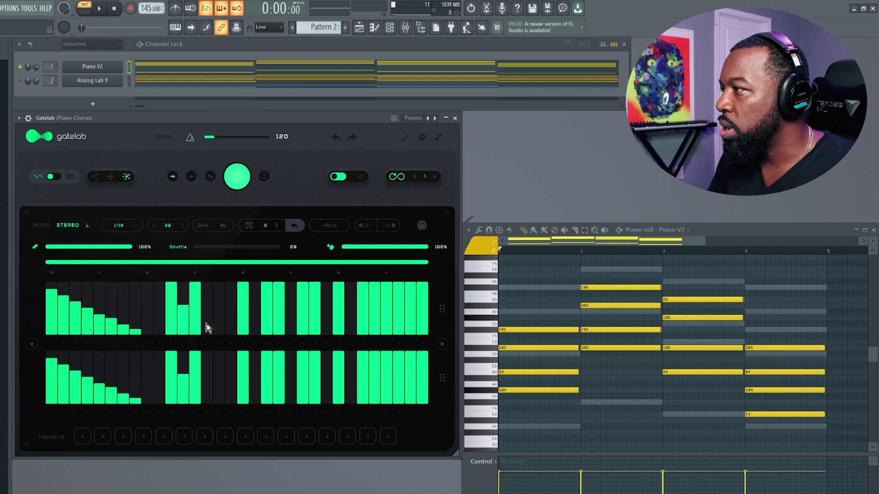
mouse_move(206, 324)
left_mouse_down()
mouse_move(208, 298)
mouse_move(415, 364)
left_mouse_up()
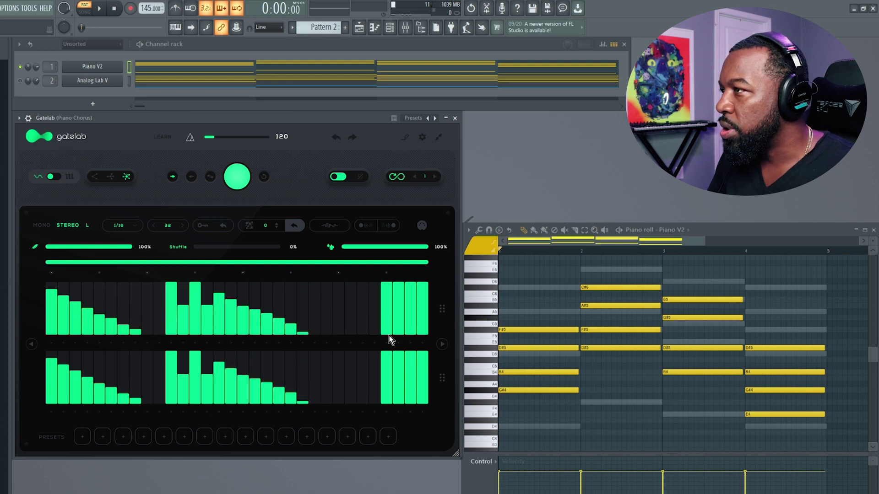
Draw three descending ramps plus a short closing ramp and audition the pattern.
mouse_move(50, 283)
left_mouse_down()
mouse_move(155, 322)
mouse_move(163, 321)
mouse_move(168, 288)
mouse_move(286, 339)
left_mouse_up()
left_click_drag(287, 293, 429, 346)
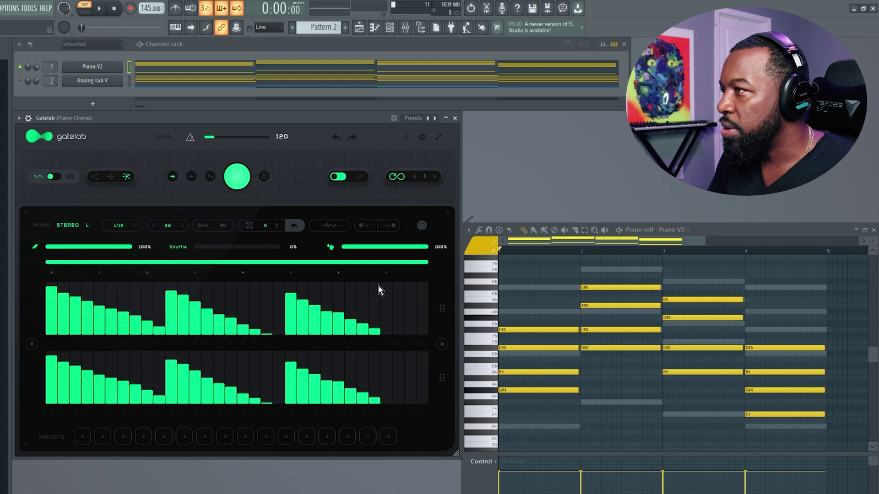
left_click_drag(394, 301, 447, 331)
key("space")
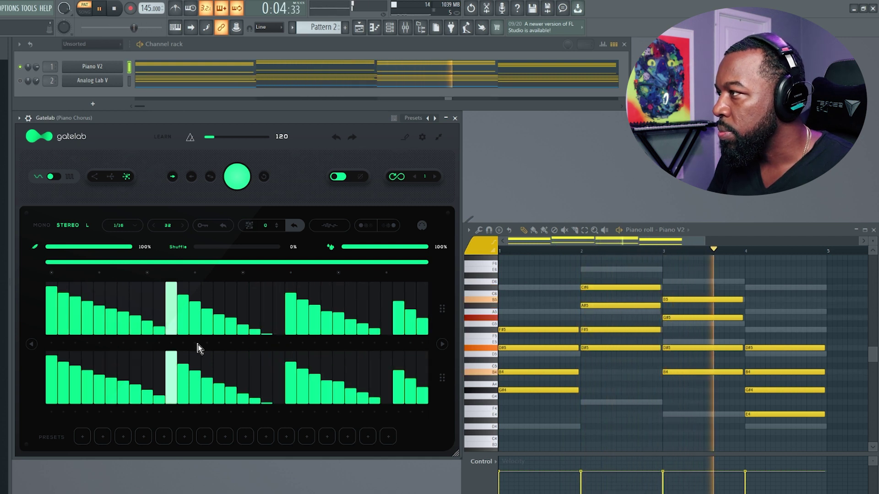
key("space")
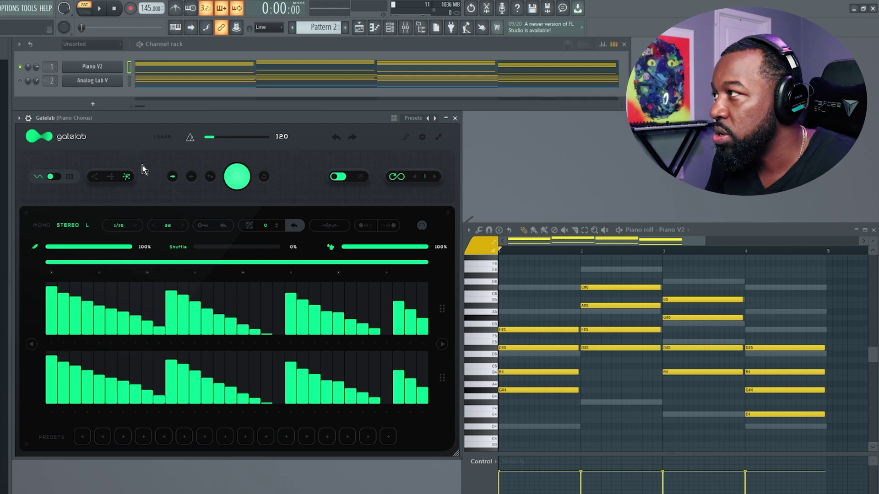
Generate a random gate pattern in the first mode and audition it.
left_click(96, 174)
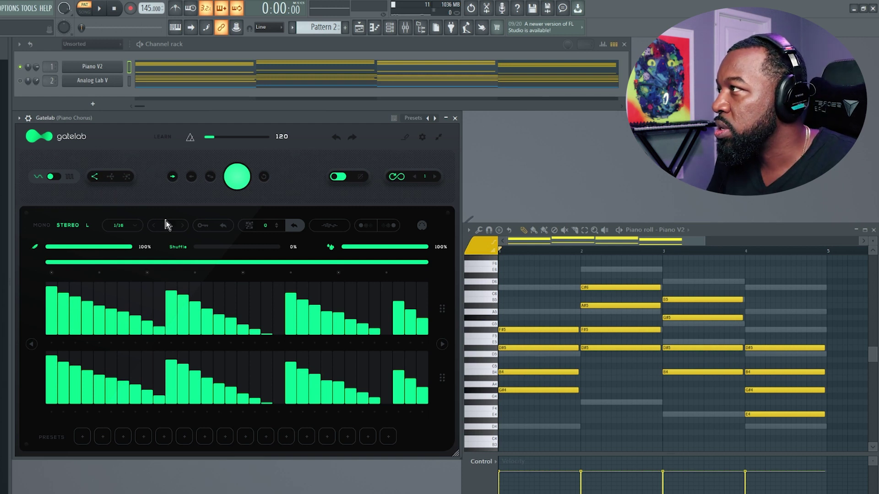
left_click(235, 180)
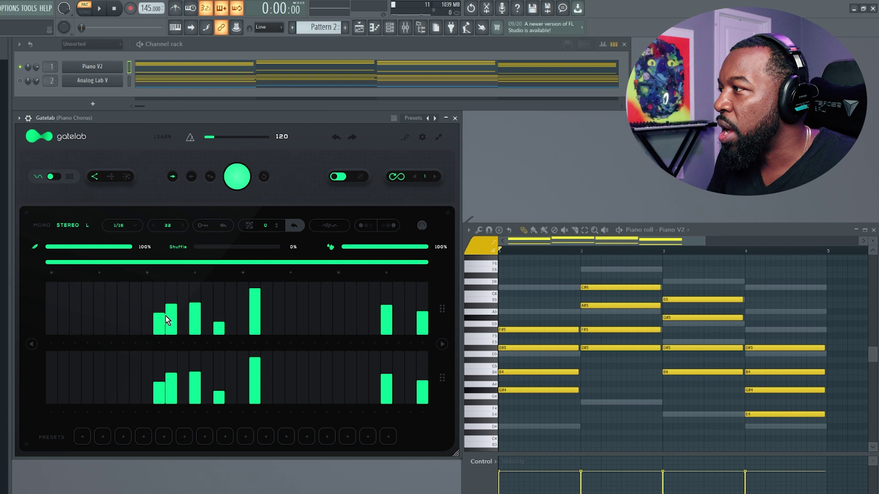
key("space")
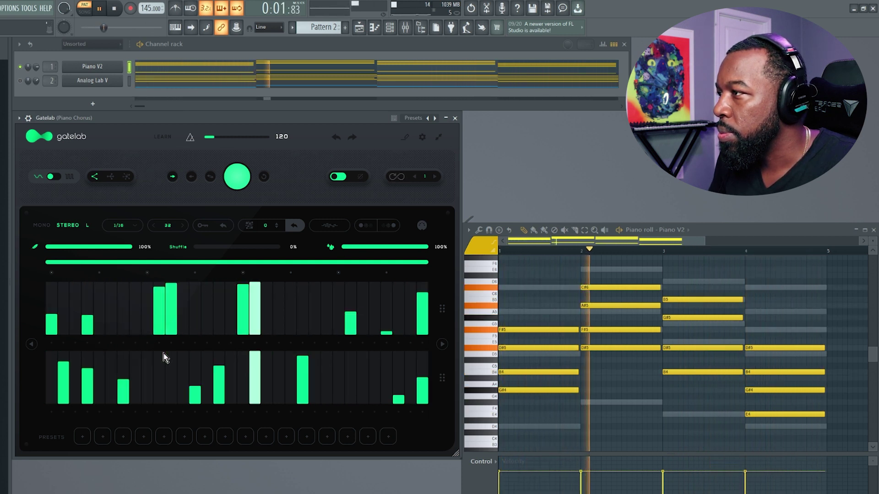
key("space")
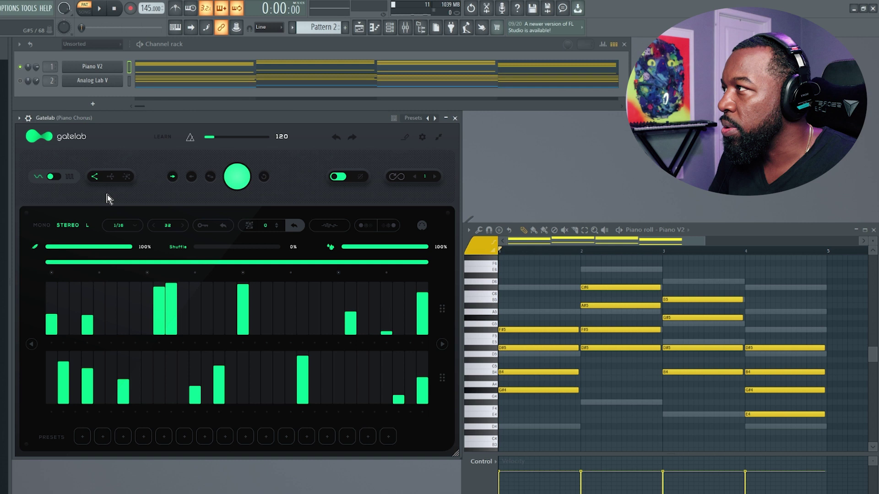
Switch to the second generation mode, generate two patterns and audition the result.
left_click(110, 177)
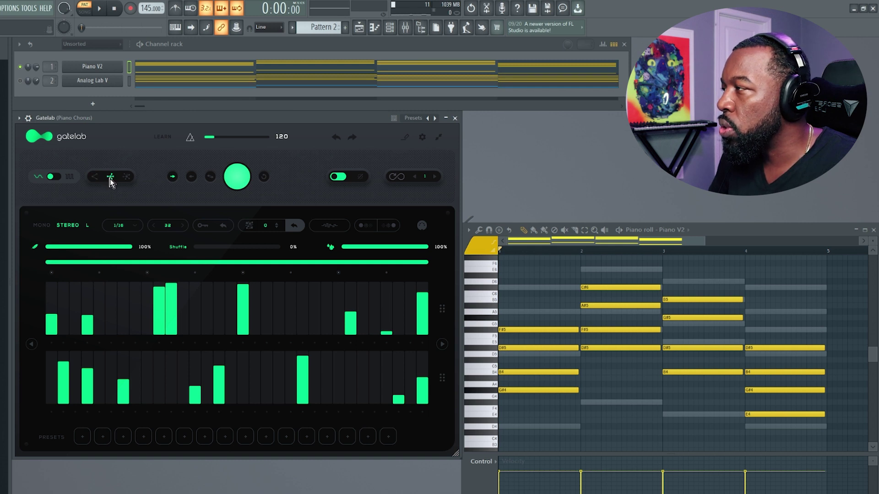
left_click(229, 182)
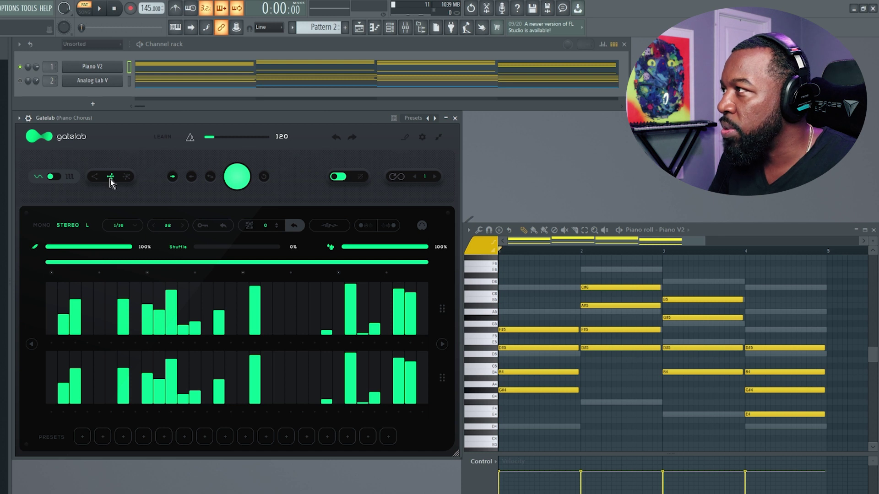
left_click(241, 176)
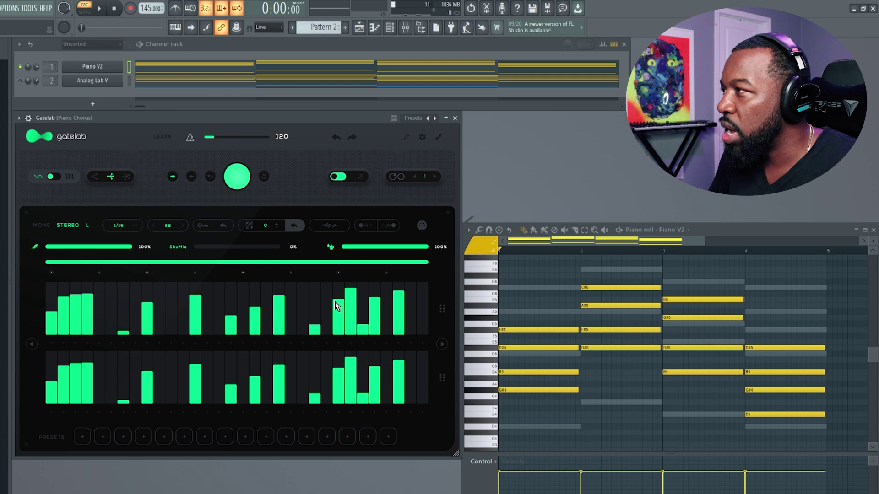
key("space")
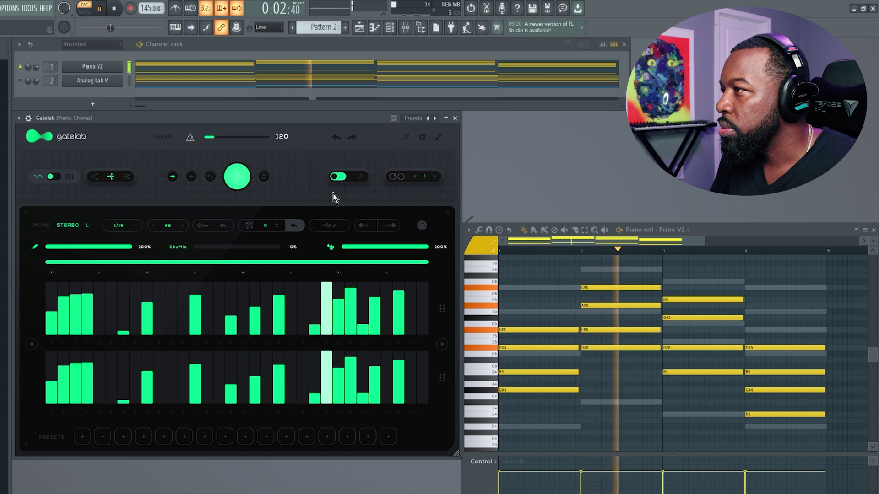
key("space")
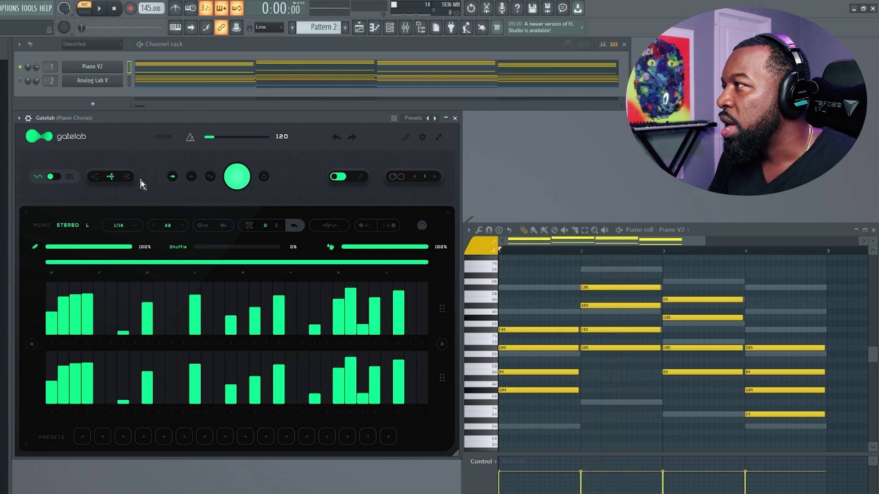
Generate a dense varied-level pattern in the third mode and audition it.
left_click(127, 177)
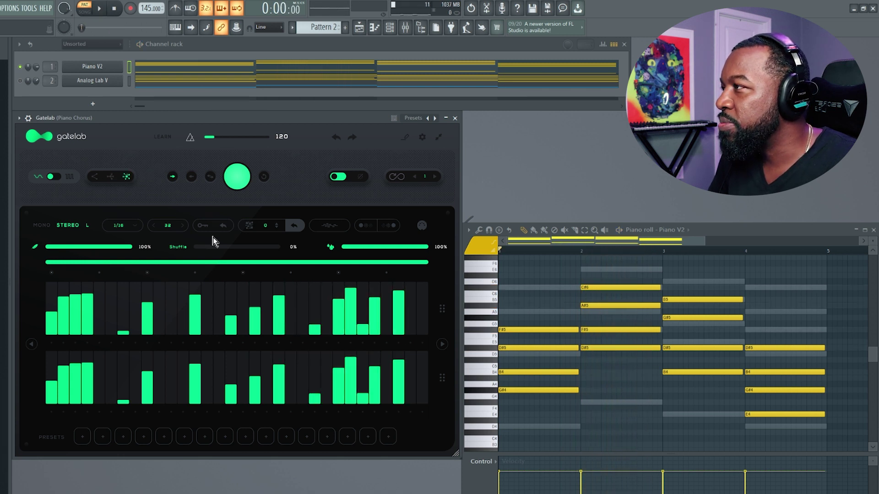
left_click(233, 182)
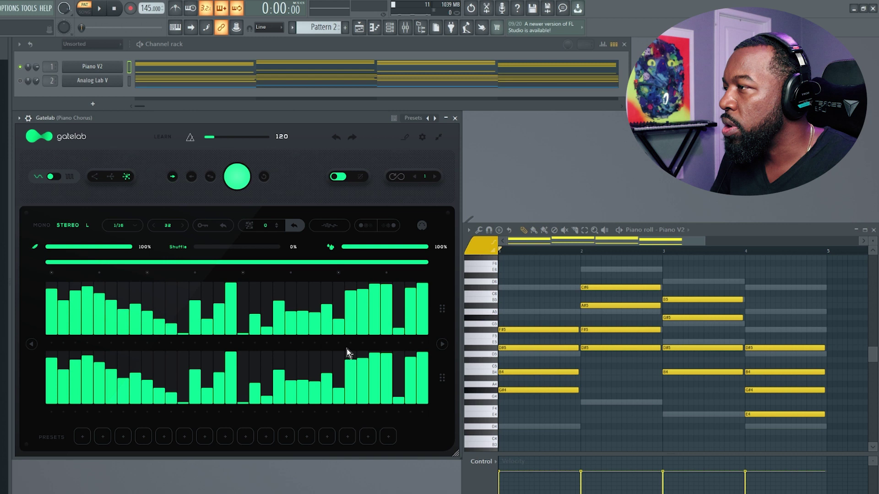
key("space")
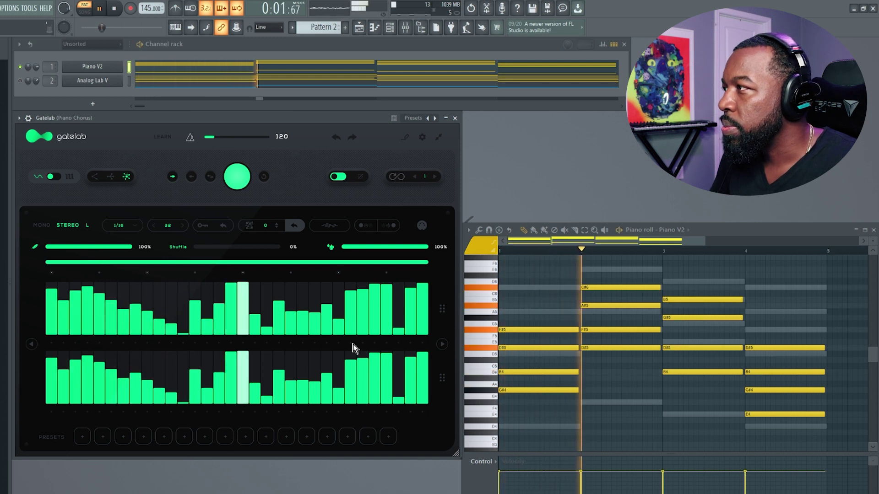
key("space")
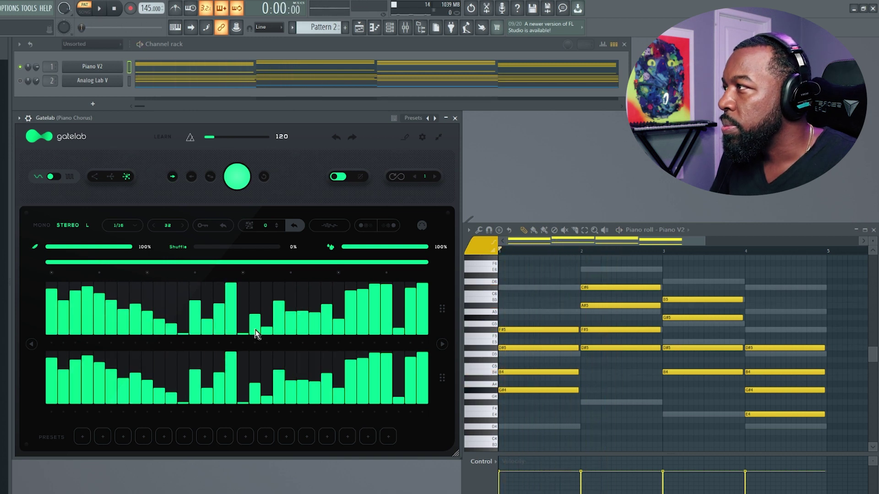
Generate a full-height on/off step pattern, set forward direction and start playback.
left_click(54, 176)
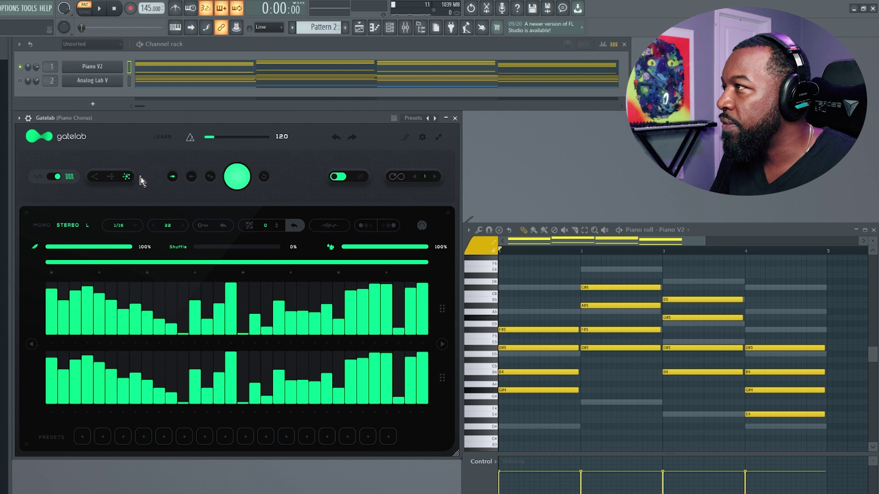
left_click(243, 179)
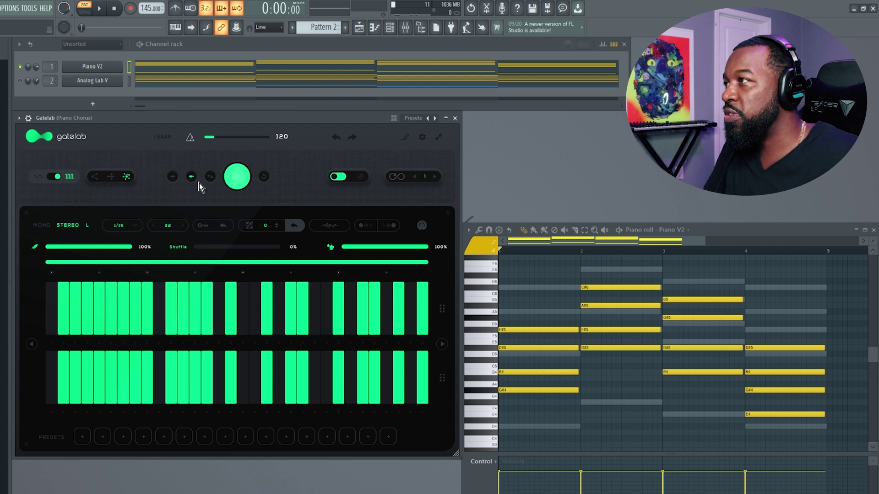
left_click(175, 180)
key("space")
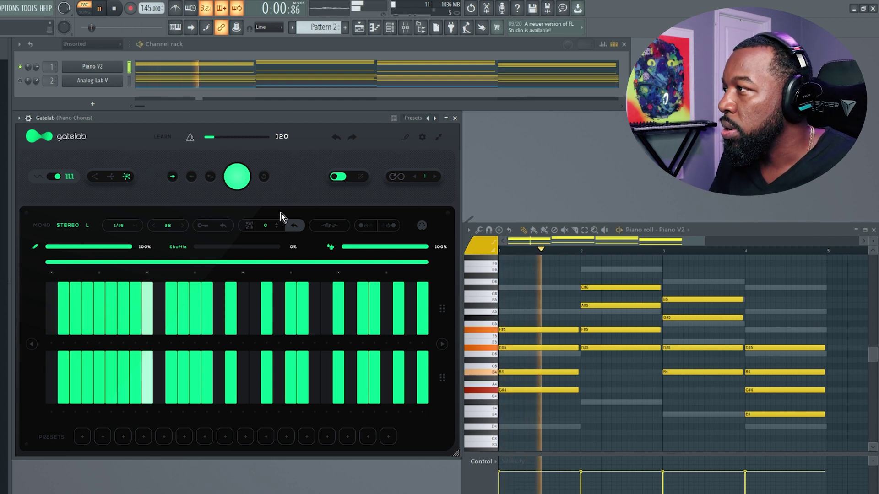
Turn on the first step and two others, then audition reverse and ping-pong directions.
left_click(255, 307)
left_click(243, 306)
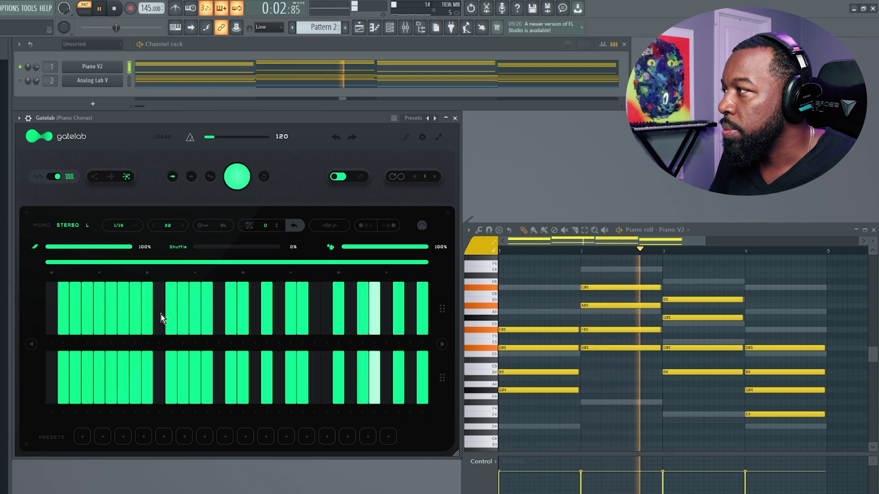
left_click(48, 303)
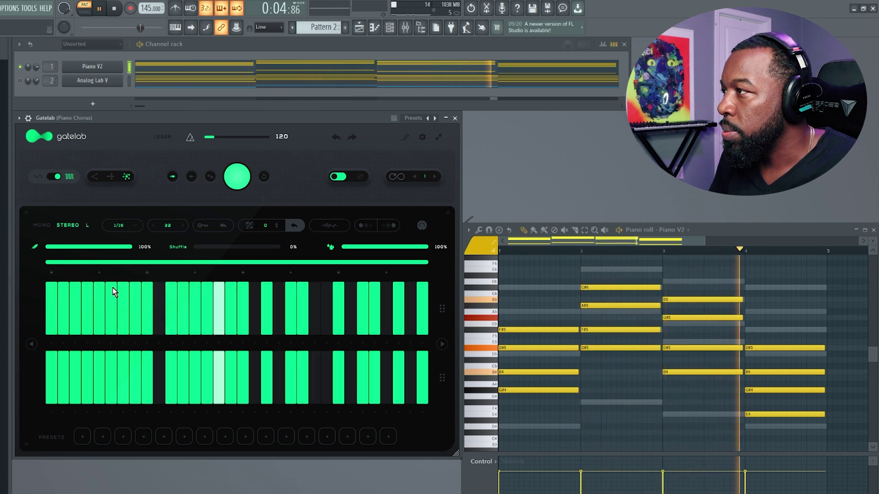
key("space")
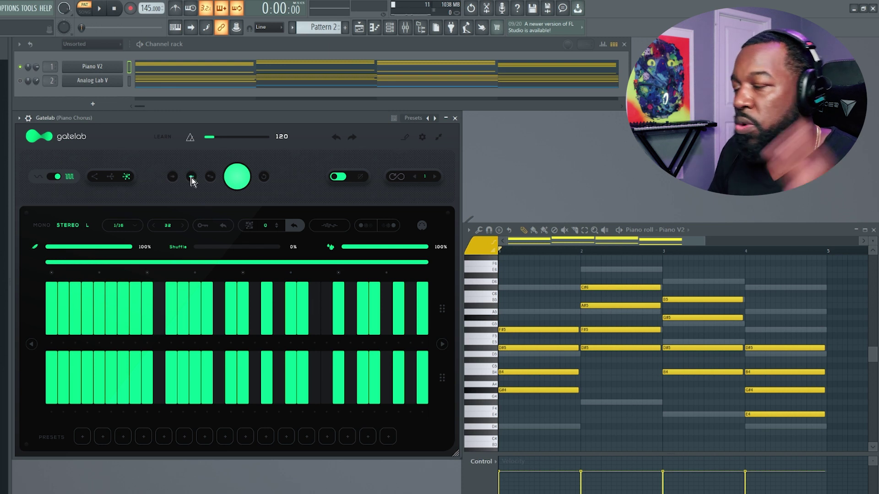
key("space")
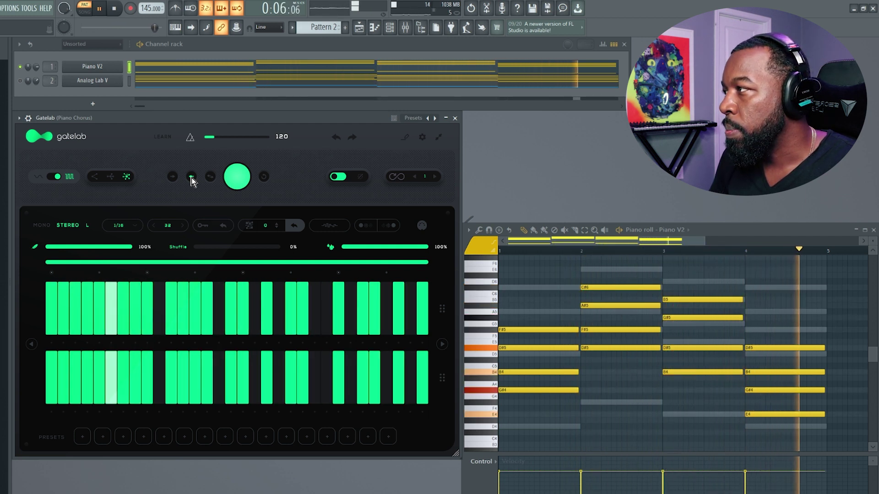
key("space")
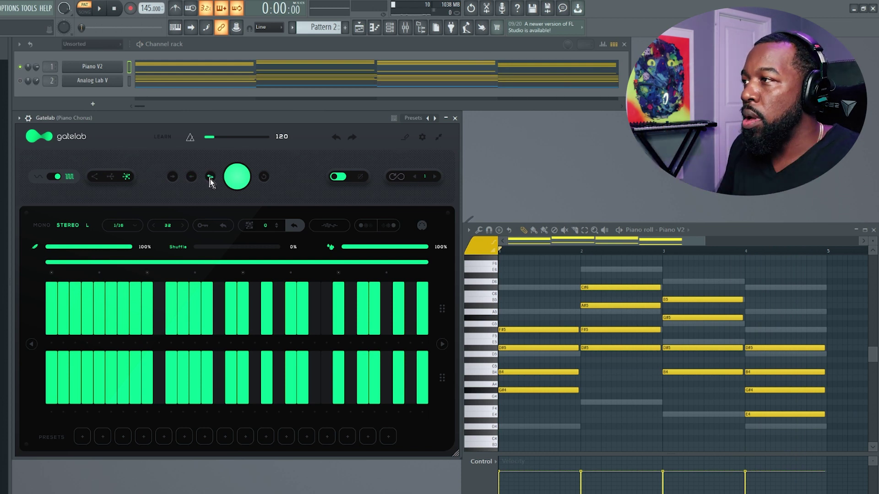
key("space")
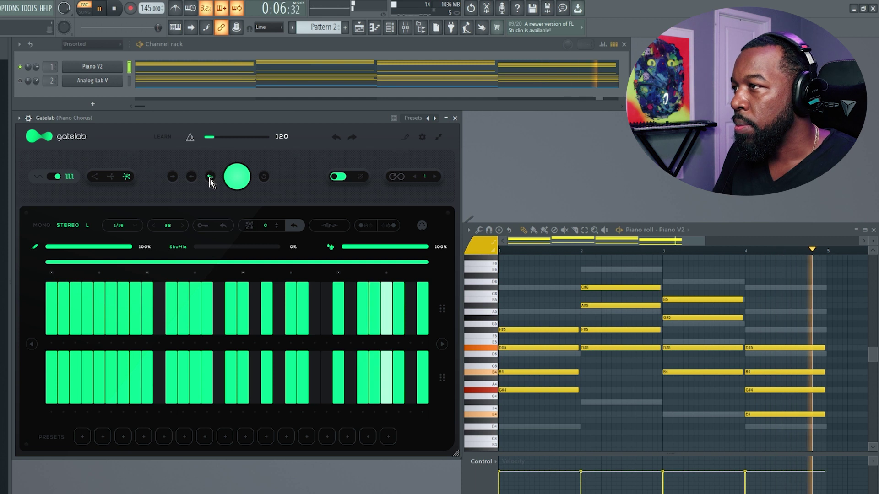
key("space")
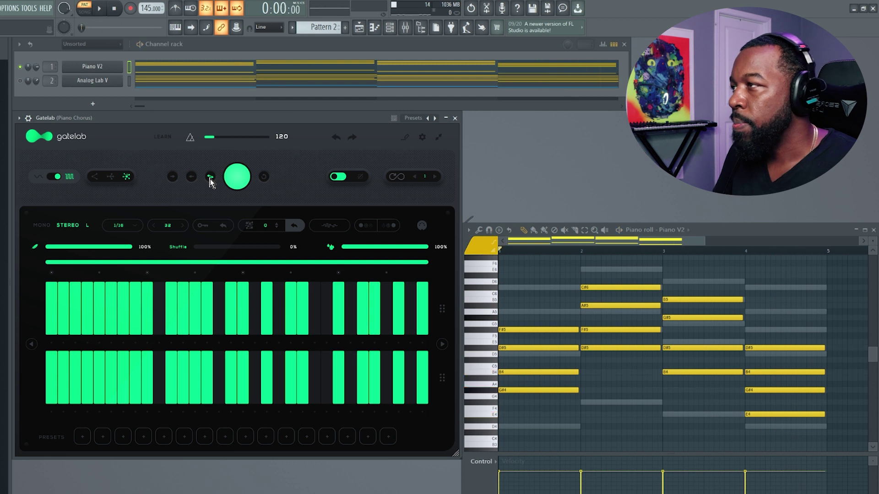
Generate a new pattern, set direction back to forward, then clear every step.
left_click(238, 182)
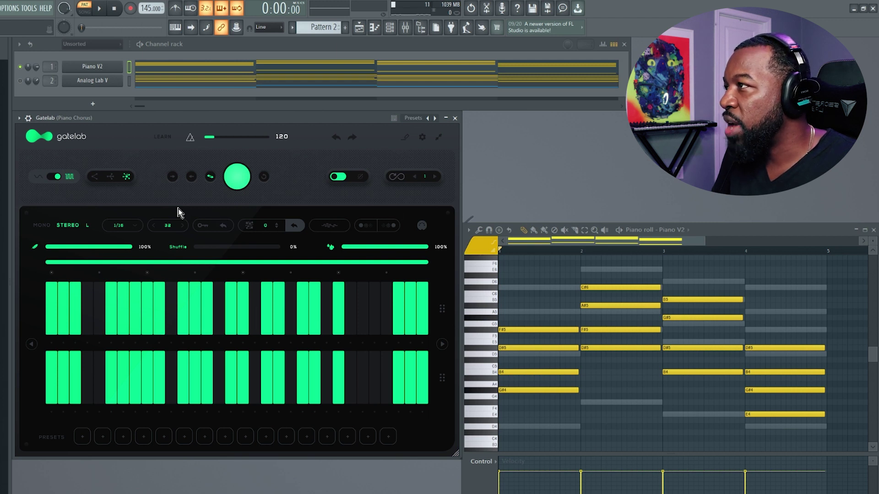
left_click(174, 179)
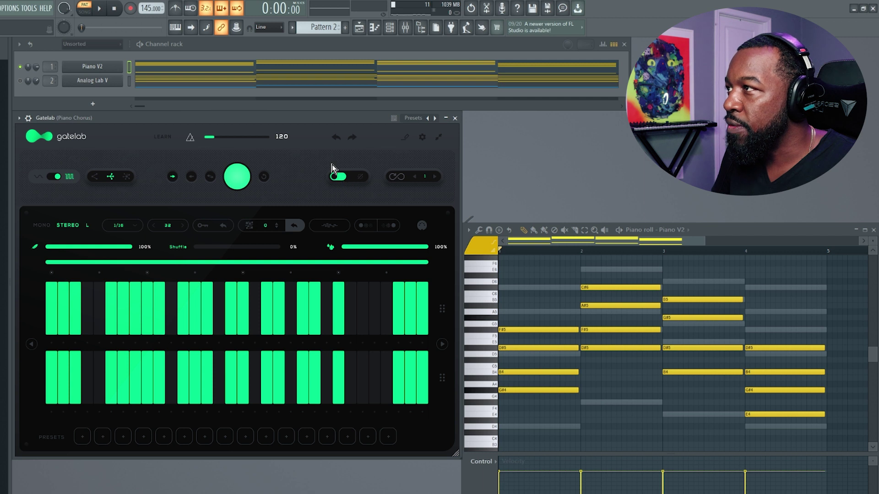
left_click(265, 178)
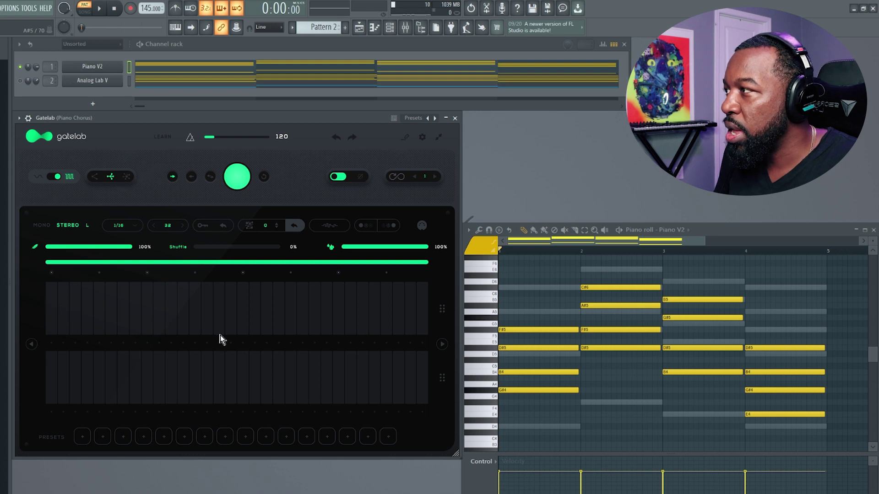
Switch all 32 gate steps on, audition briefly, and turn off disintegrate.
key("space")
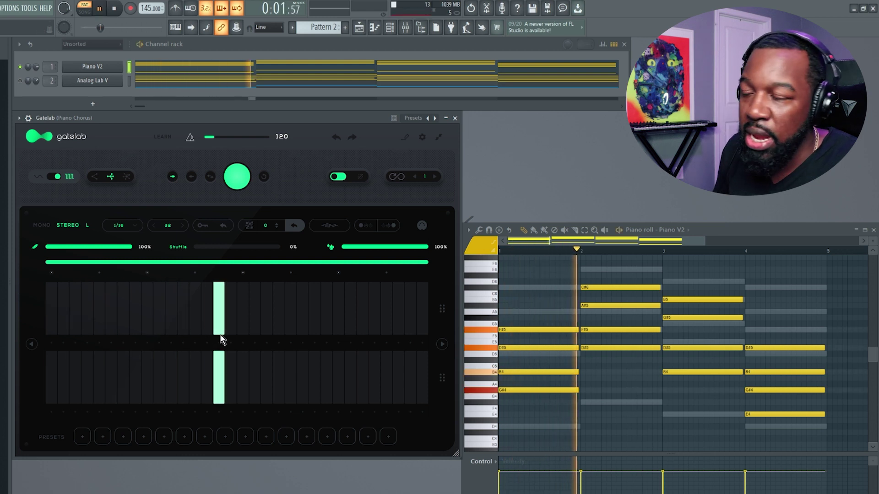
key("space")
mouse_move(50, 296)
left_mouse_down()
mouse_move(176, 287)
mouse_move(425, 293)
left_mouse_up()
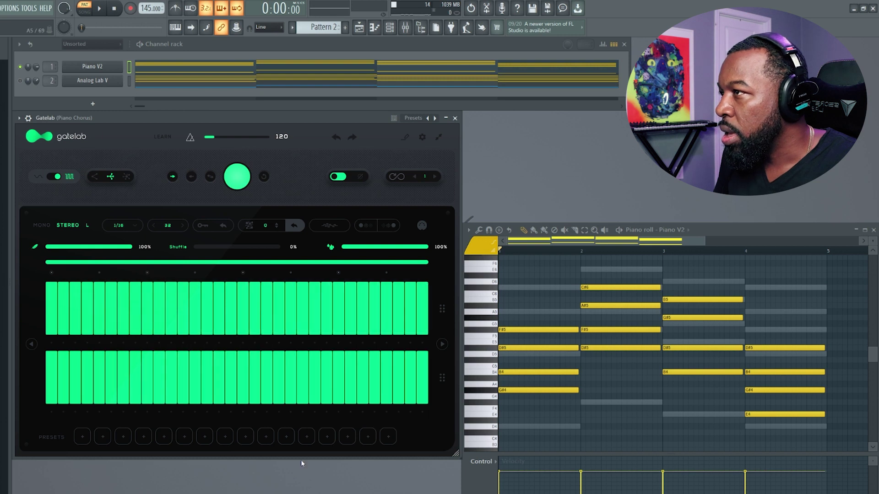
key("space")
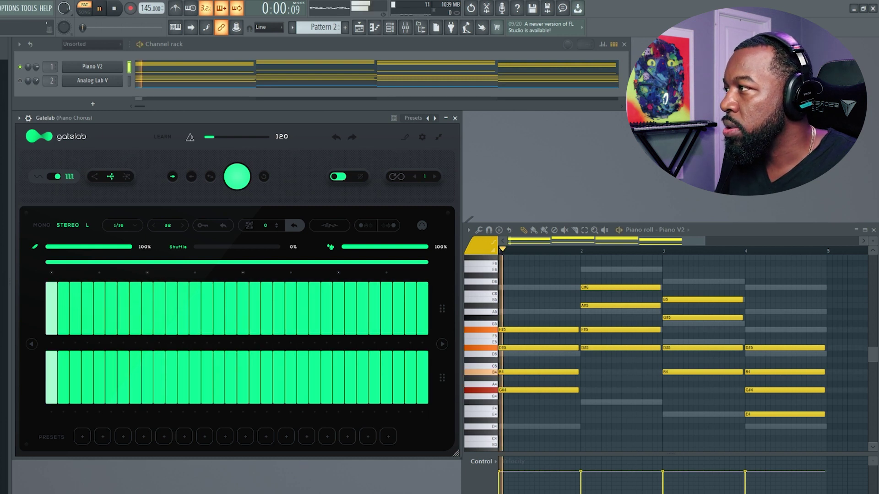
key("space")
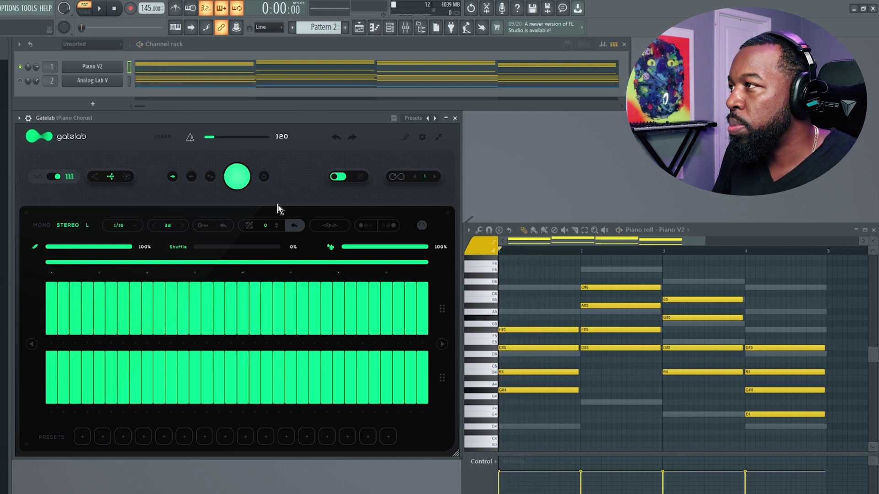
left_click(340, 179)
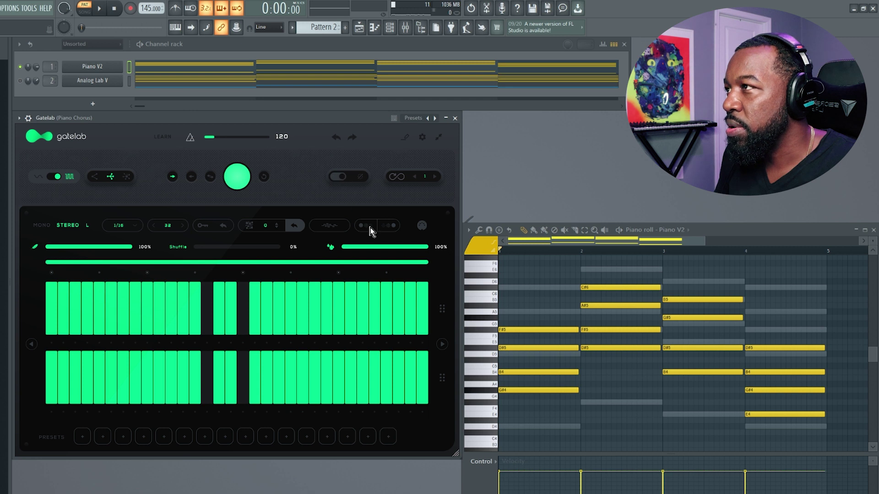
While playing, switch off a run of gate steps across the middle of the pattern.
key("space")
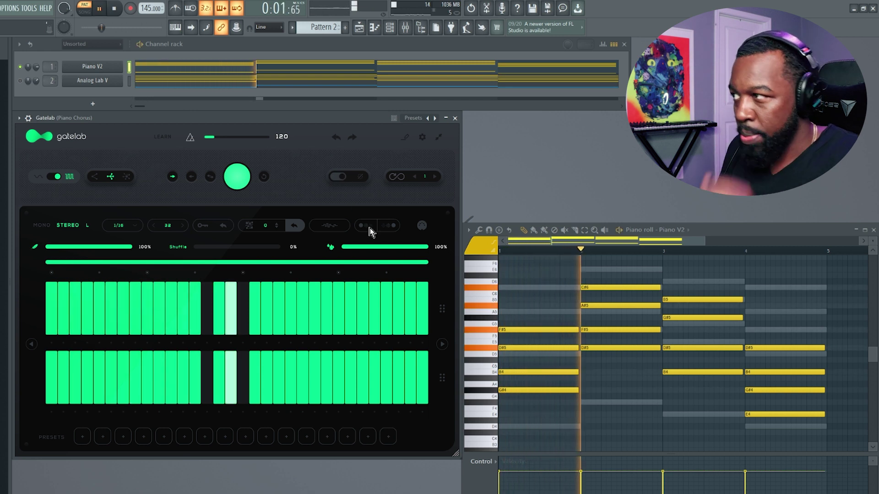
left_click_drag(83, 309, 272, 316)
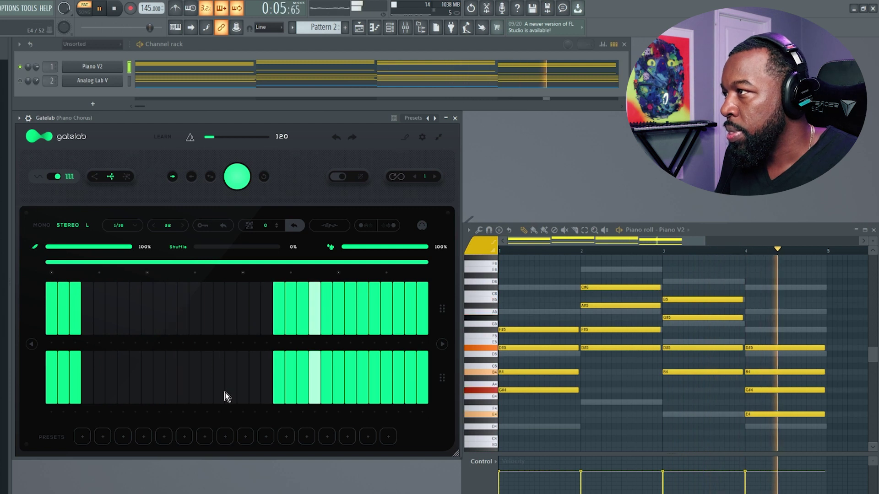
key("space")
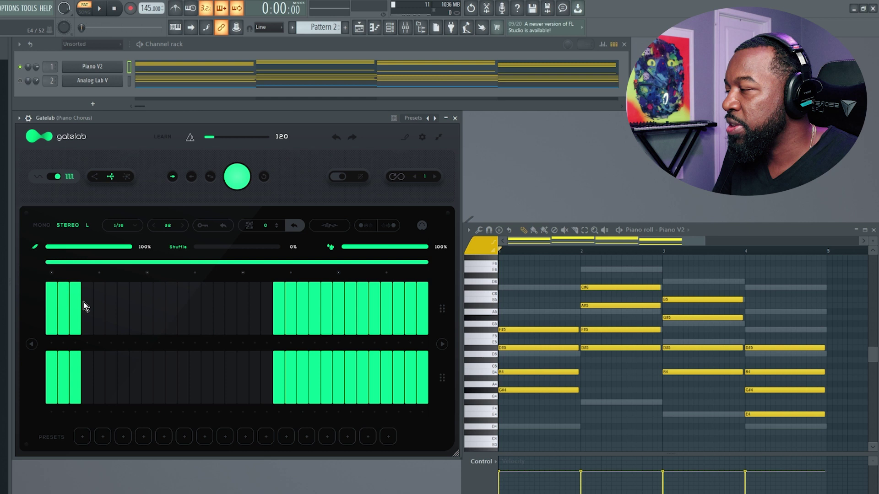
Reopen steps 4–12 plus single gap steps, enable Grow and hear steps added.
left_click_drag(87, 308, 171, 307)
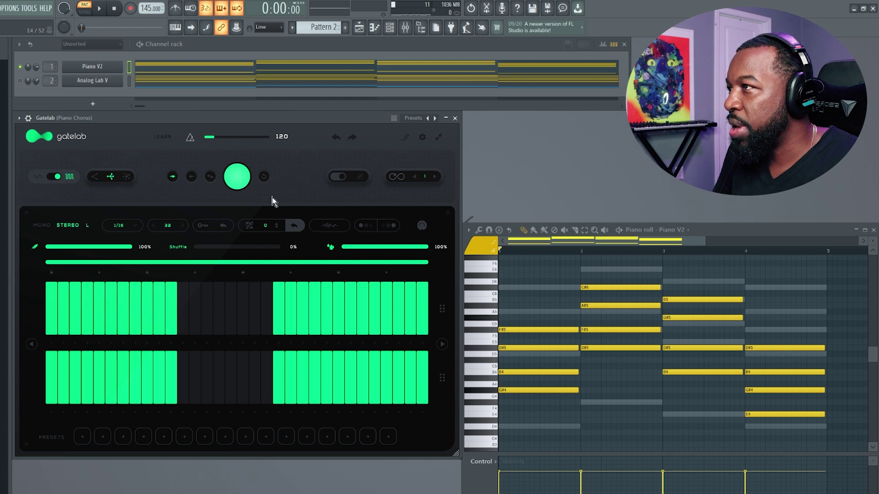
left_click(231, 316)
left_click(207, 319)
left_click(337, 177)
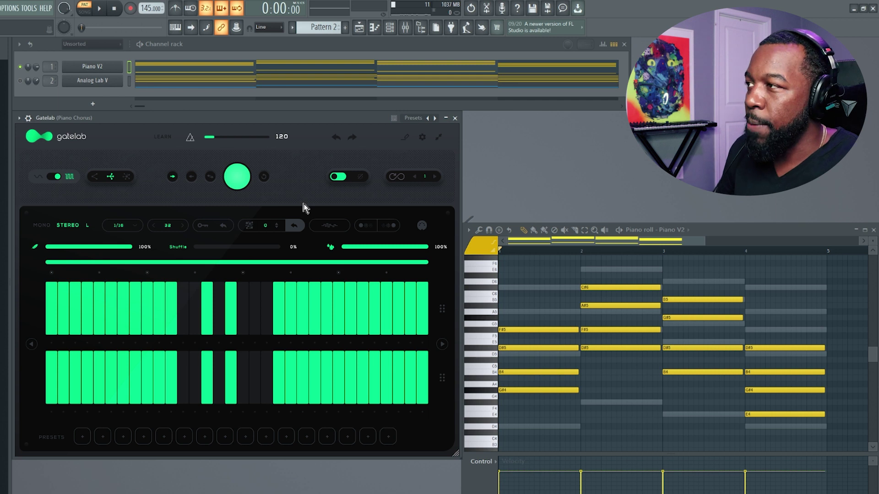
key("space")
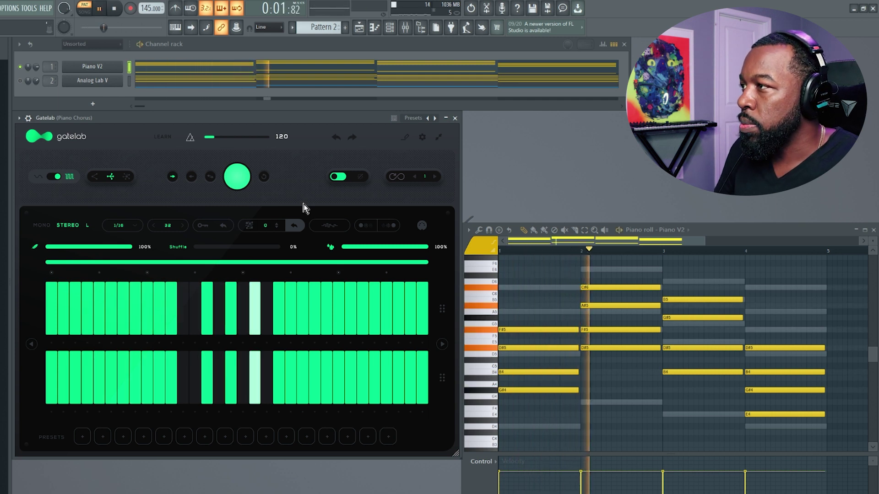
key("space")
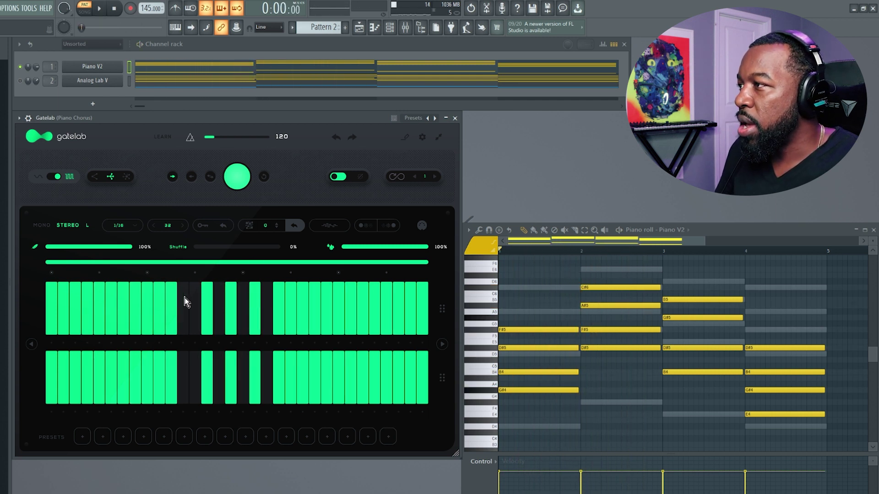
left_click(184, 297)
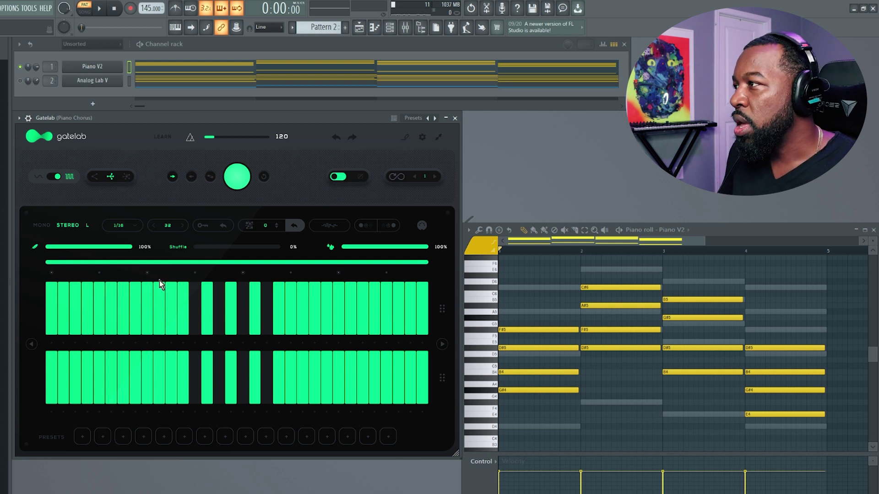
Silence an early gate step and audition the Grow/Disintegrate mode switch during playback.
left_click(123, 291)
key("space")
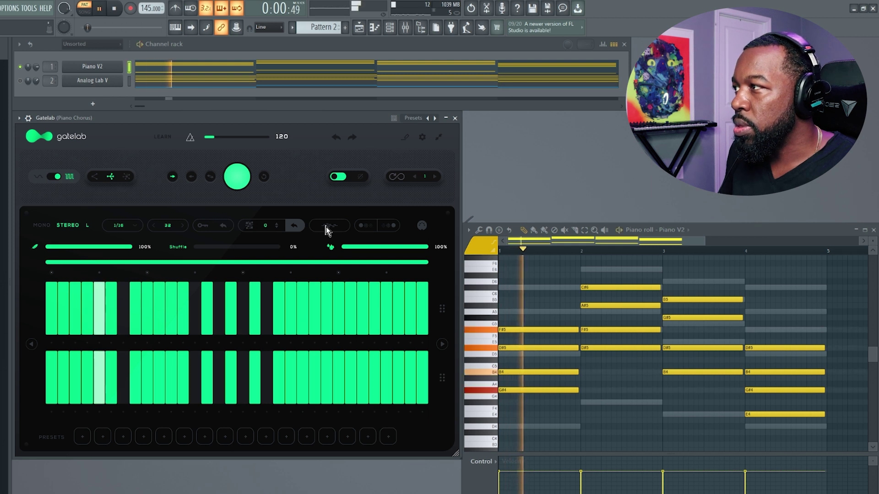
key("space")
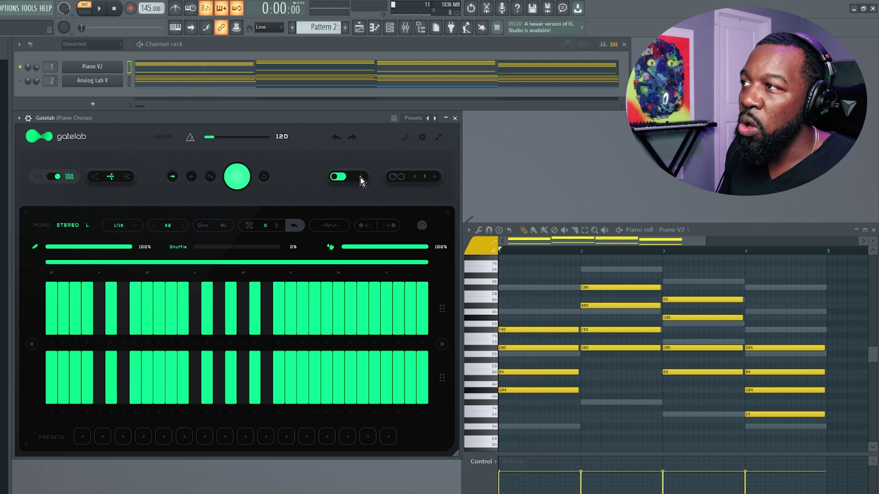
left_click(361, 178)
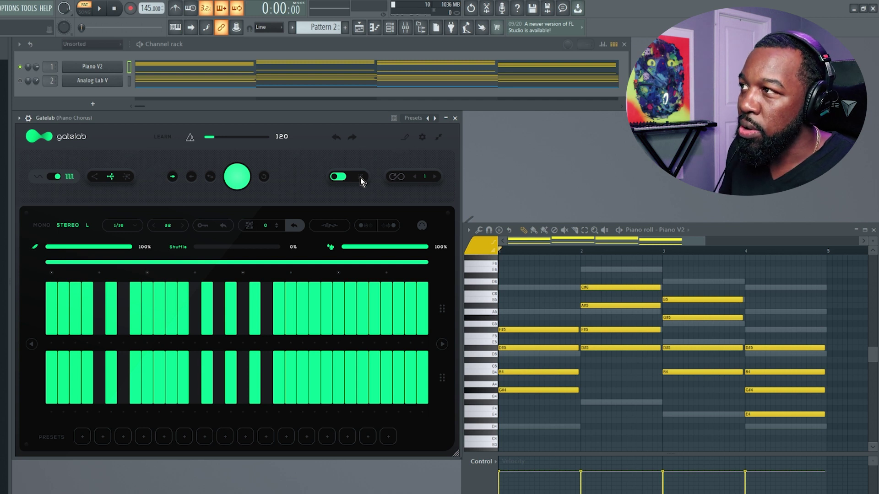
key("space")
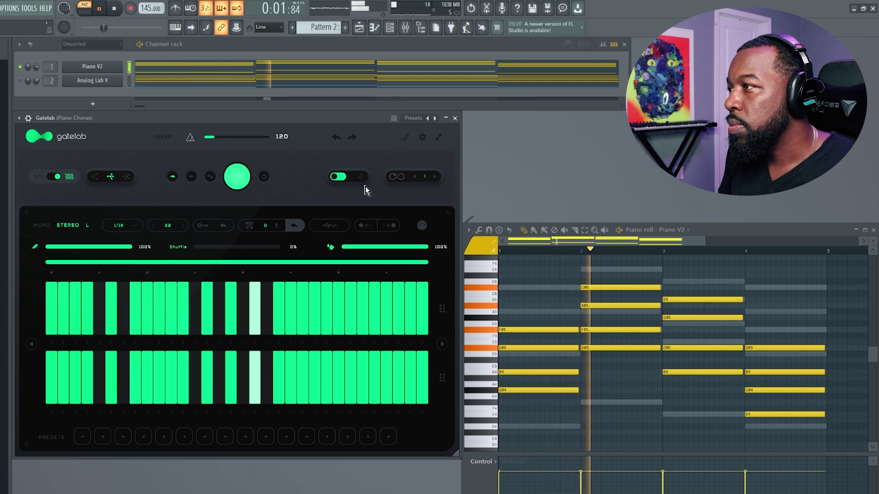
key("space")
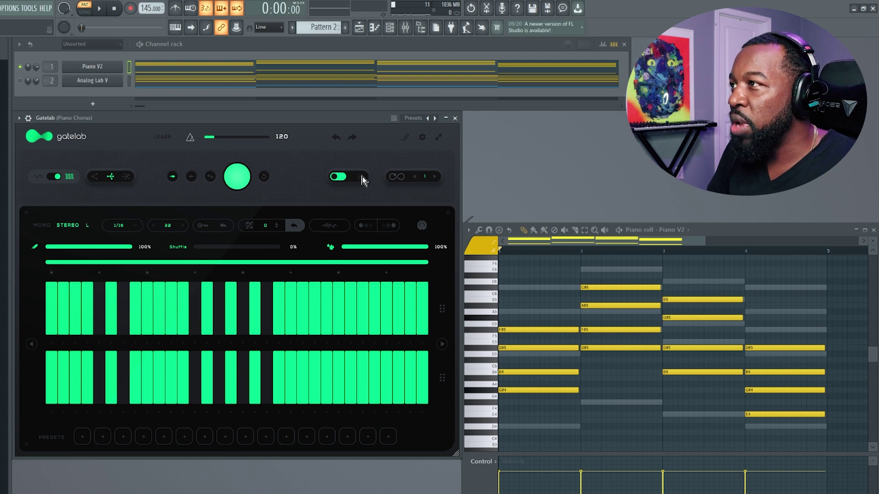
Toggle pattern evolution on then off, and repaint the middle gate steps while playing.
left_click(335, 178)
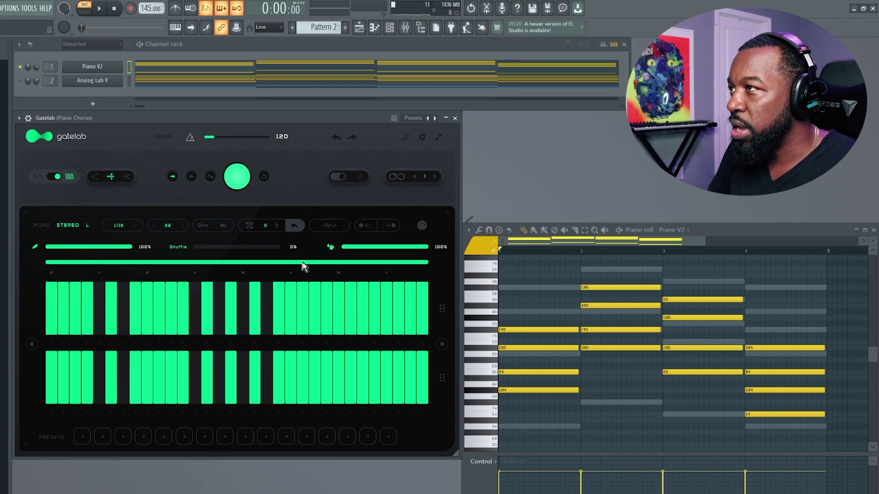
left_click(339, 182)
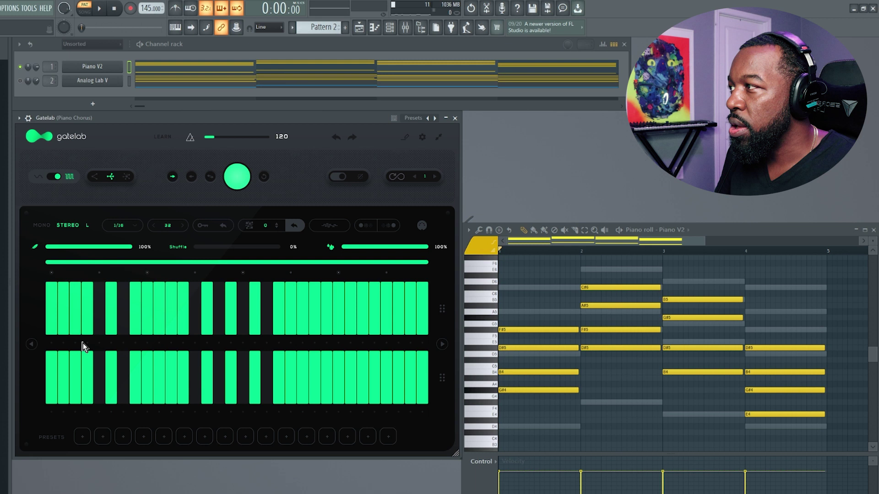
key("space")
mouse_move(76, 307)
left_mouse_down()
mouse_move(294, 309)
mouse_move(127, 321)
mouse_move(193, 319)
mouse_move(225, 307)
mouse_move(91, 308)
left_mouse_up()
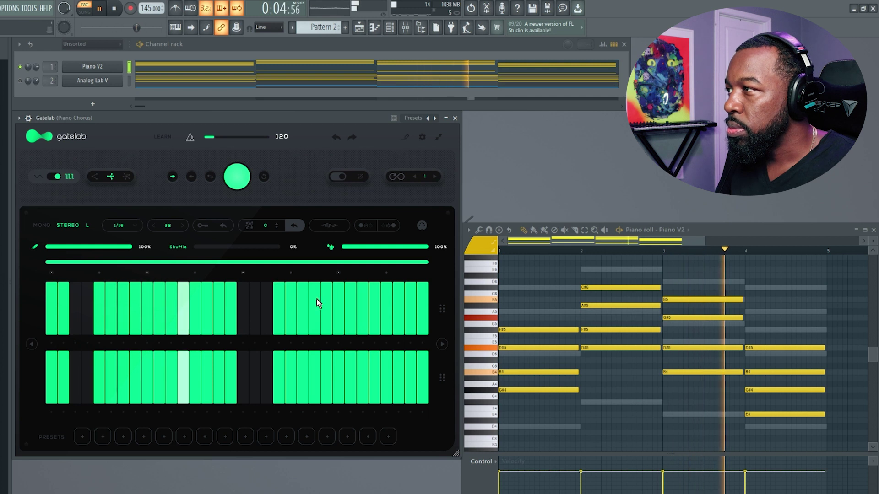
key("space")
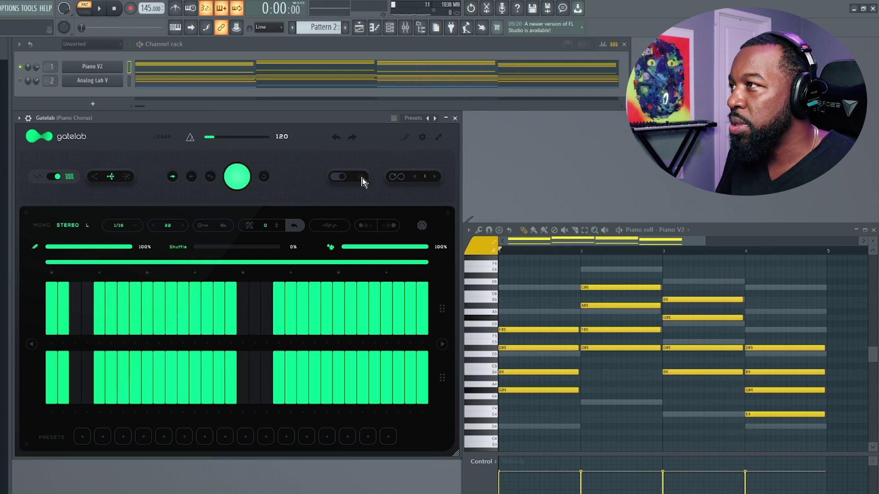
Audition the reworked pattern, re-enable pattern evolution, and open the third step in both rows.
key("space")
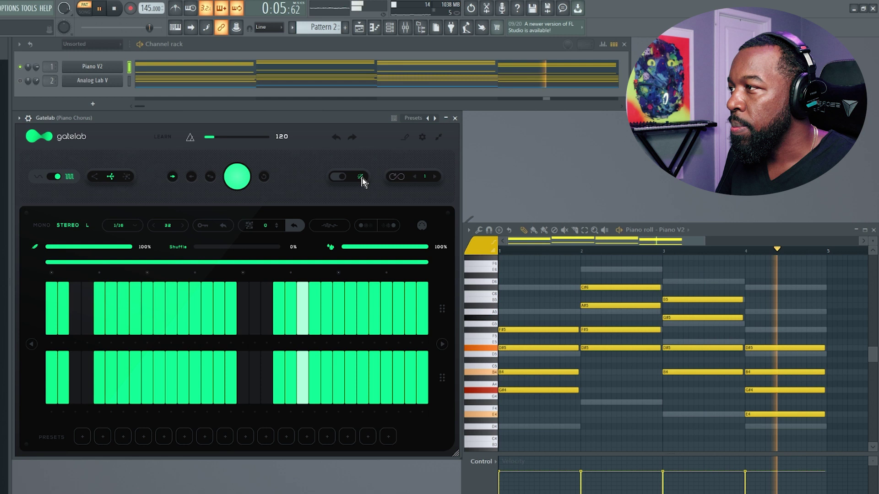
key("space")
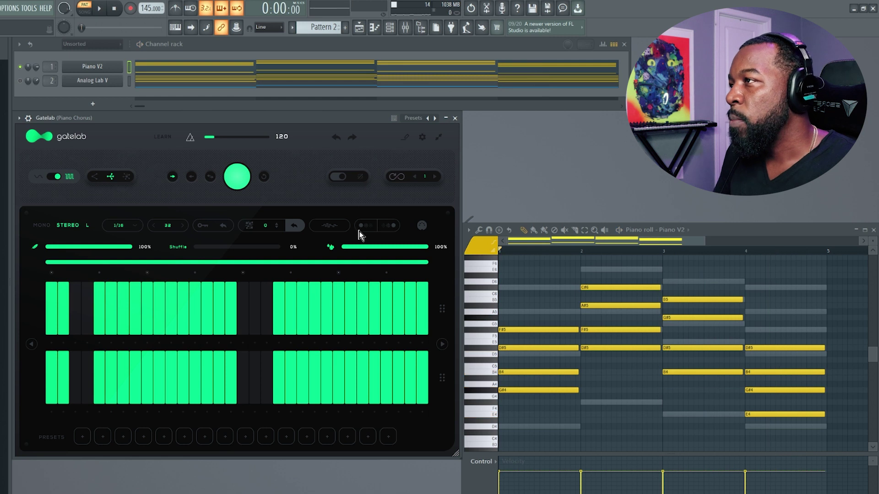
left_click(340, 177)
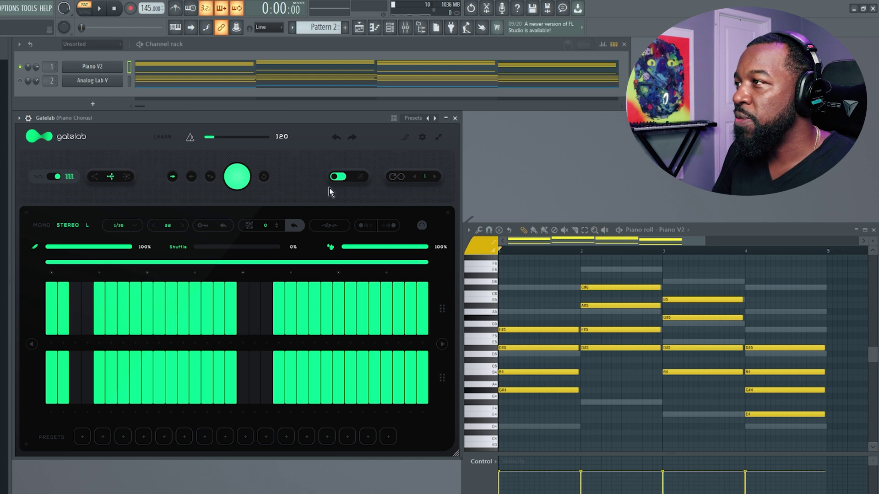
left_click(79, 300)
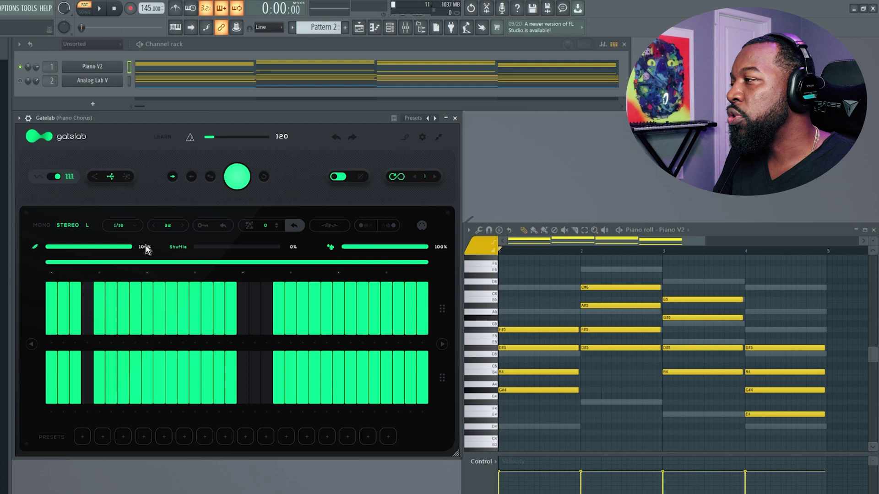
Roll three random gate patterns and play the result with different left and right steps.
left_click(237, 177)
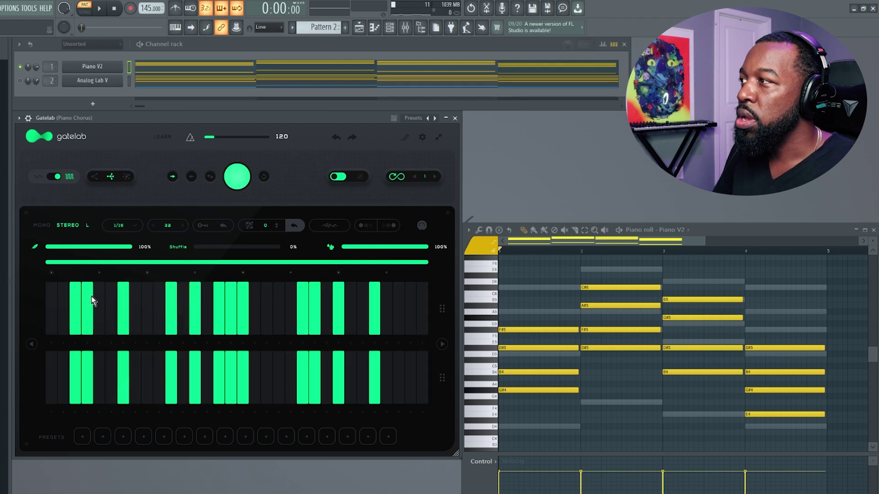
left_click(242, 176)
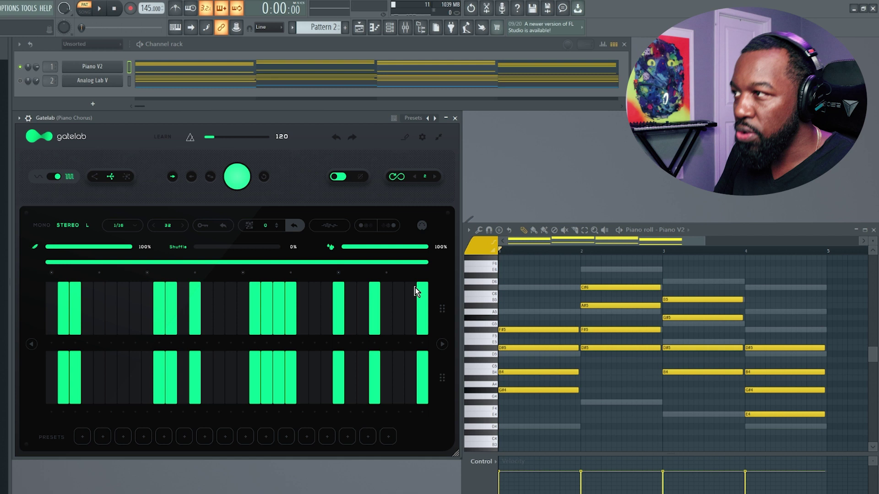
left_click(397, 179)
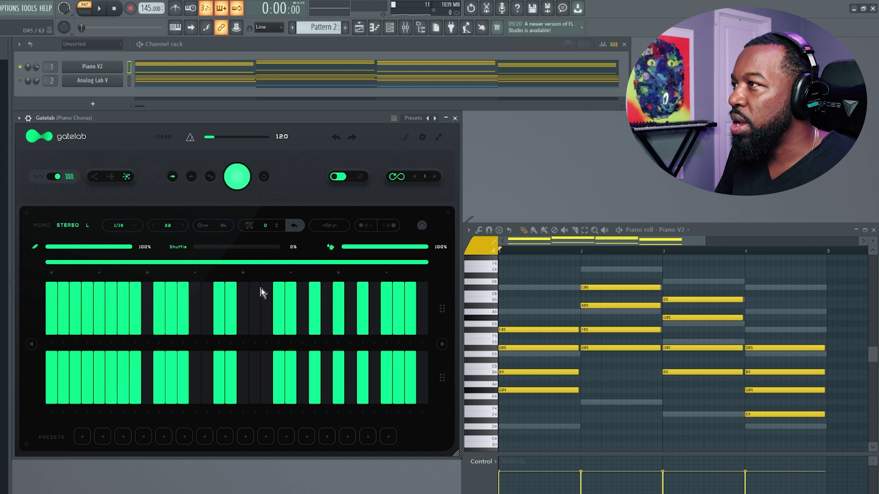
key("space")
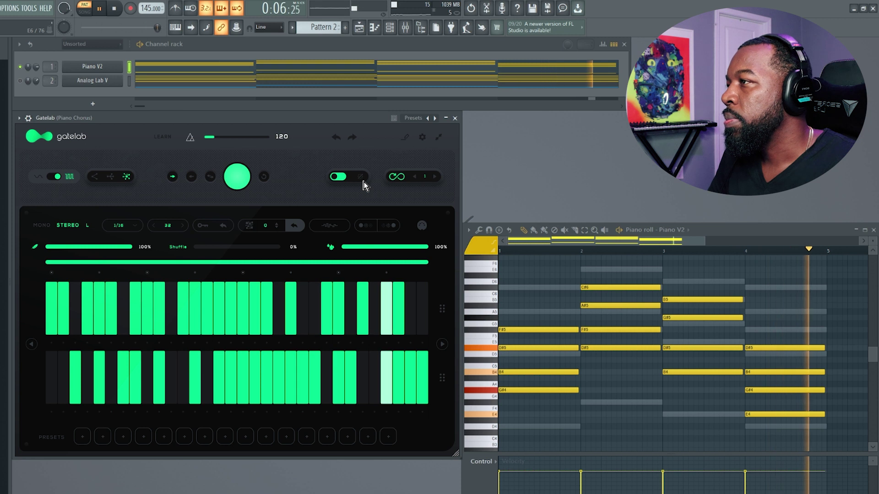
key("space")
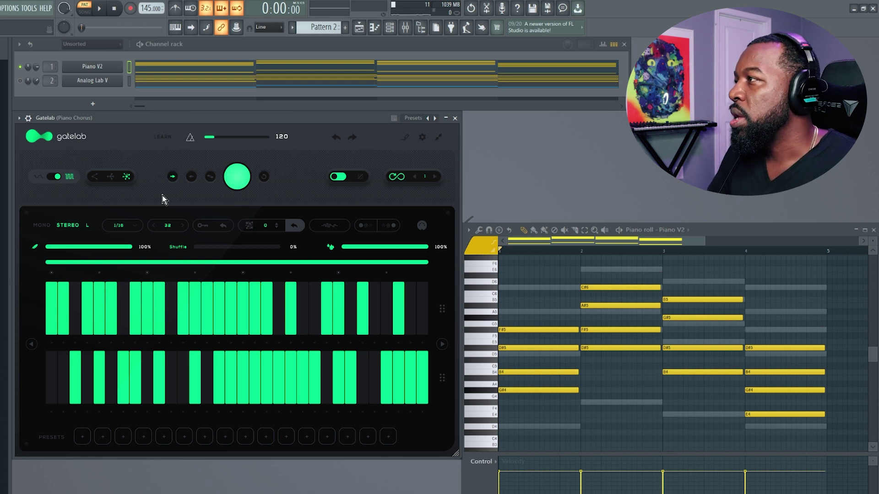
Switch the gate to a single mono row and fill every empty step through the middle.
left_click(42, 228)
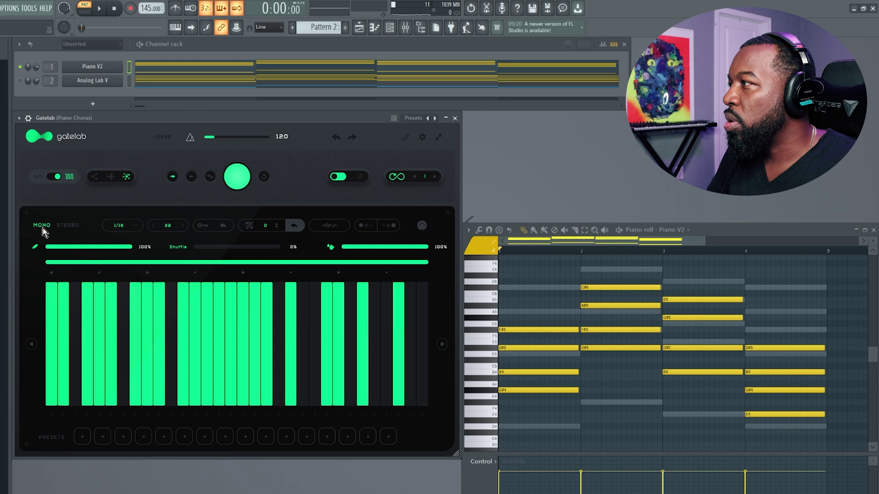
left_click(44, 227)
left_click(40, 226)
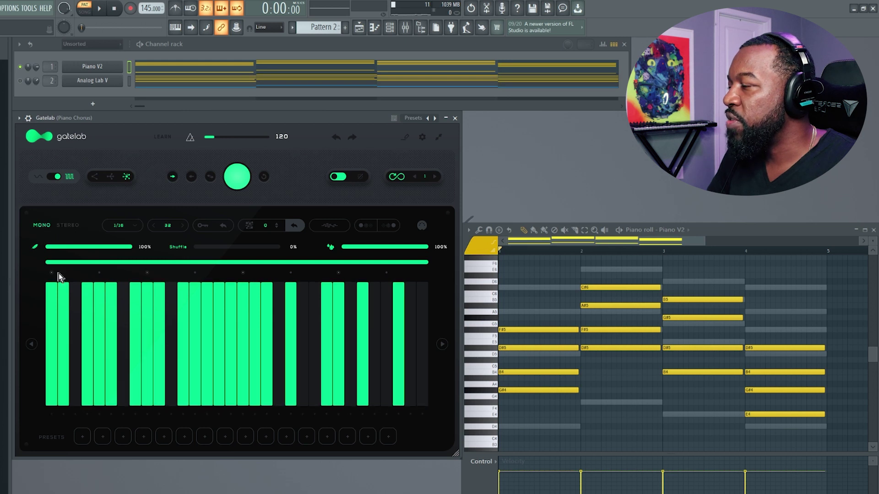
left_click_drag(72, 312, 298, 317)
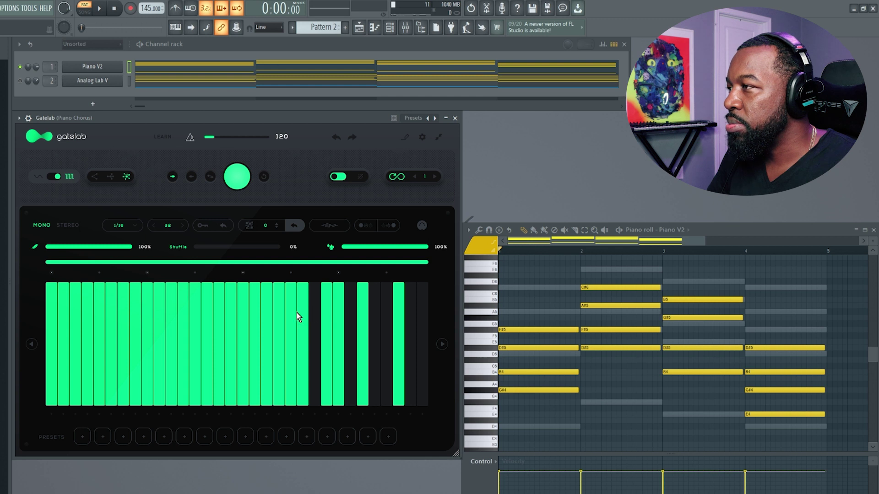
Close four early steps in the mono row and play the pattern.
left_click(159, 317)
left_click(123, 322)
left_click(87, 325)
left_click(64, 326)
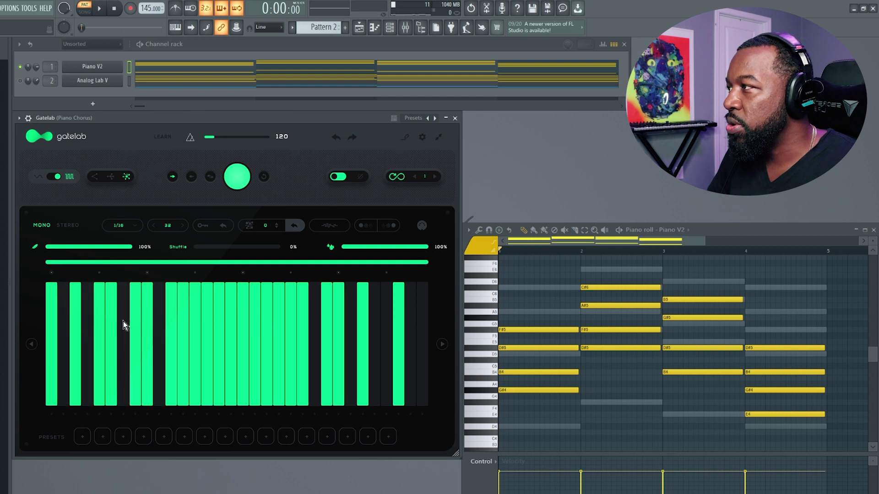
key("space")
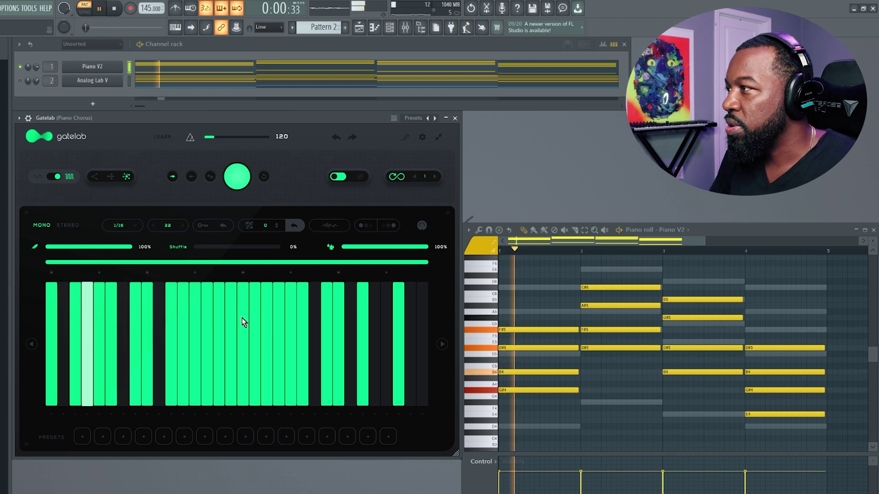
Stop playback, return to stereo, and switch on four empty gate steps across both rows.
key("space")
left_click(67, 226)
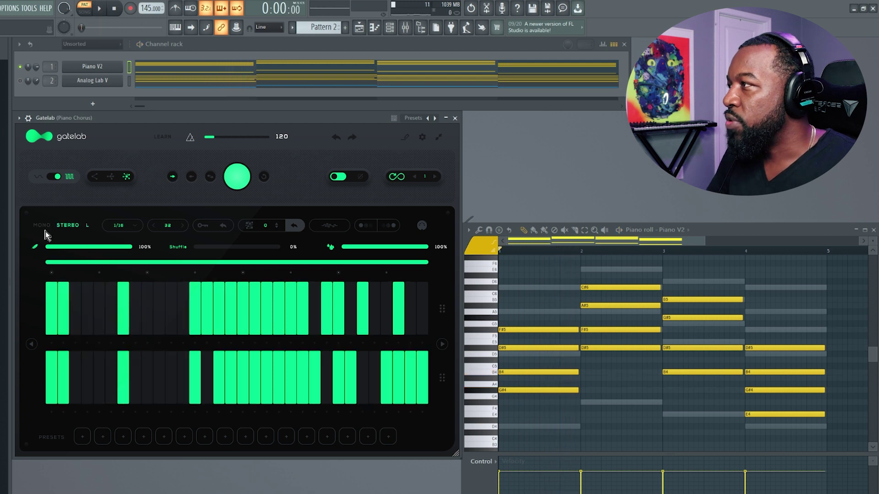
left_click(71, 228)
left_click(62, 228)
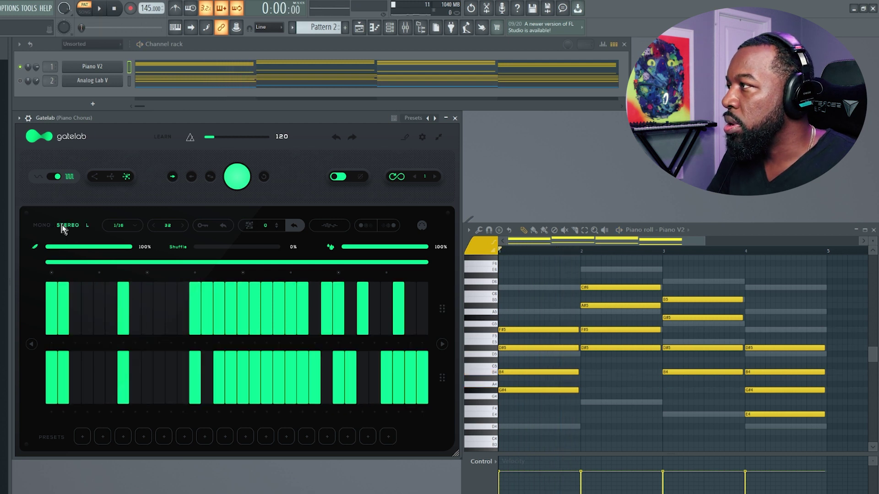
left_click(73, 309)
left_click(96, 385)
left_click(101, 310)
left_click(159, 316)
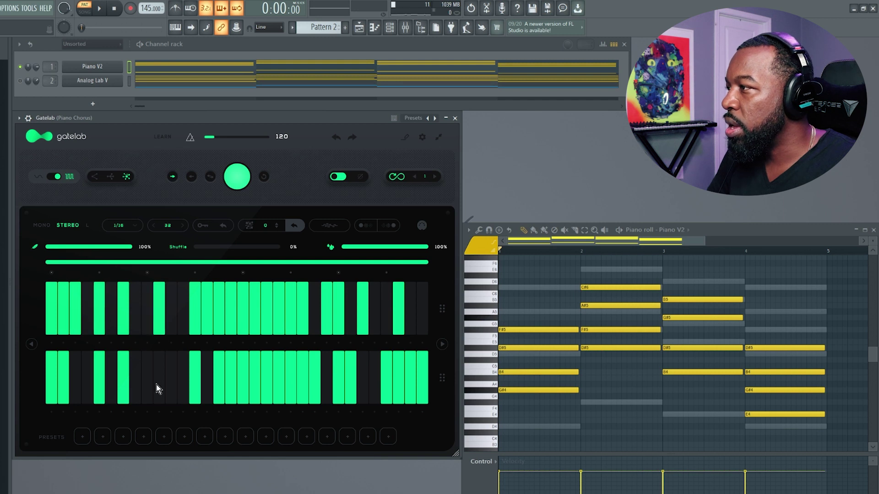
Enable variable-height drawing and paint half- and partial-height steps, including a descending bottom-row run.
left_click(51, 177)
left_click(87, 309)
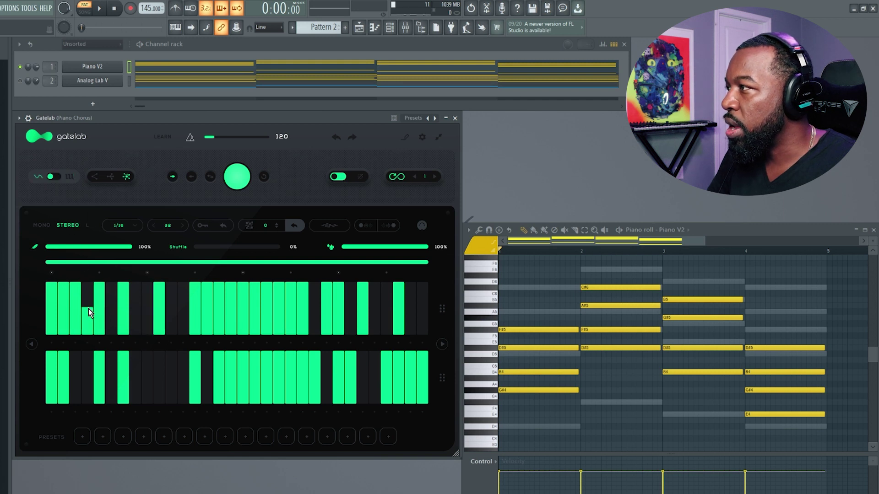
left_click(87, 380)
left_click_drag(147, 355, 170, 388)
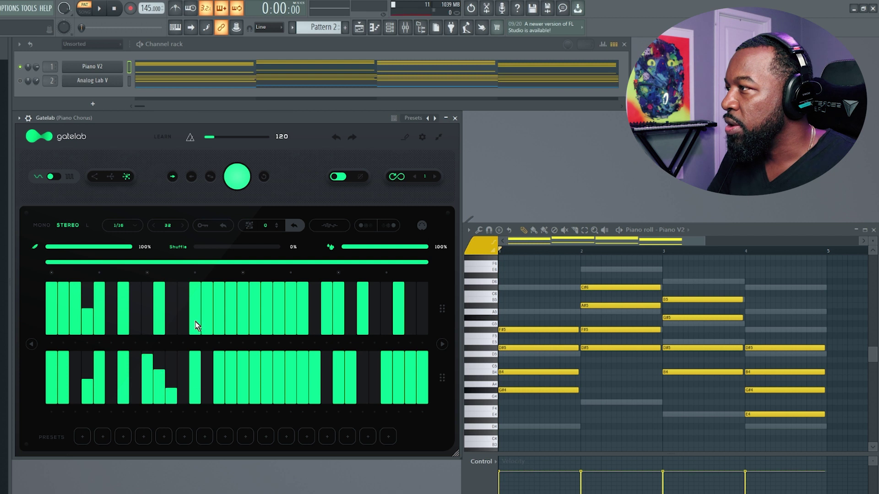
left_click(182, 300)
left_click(207, 370)
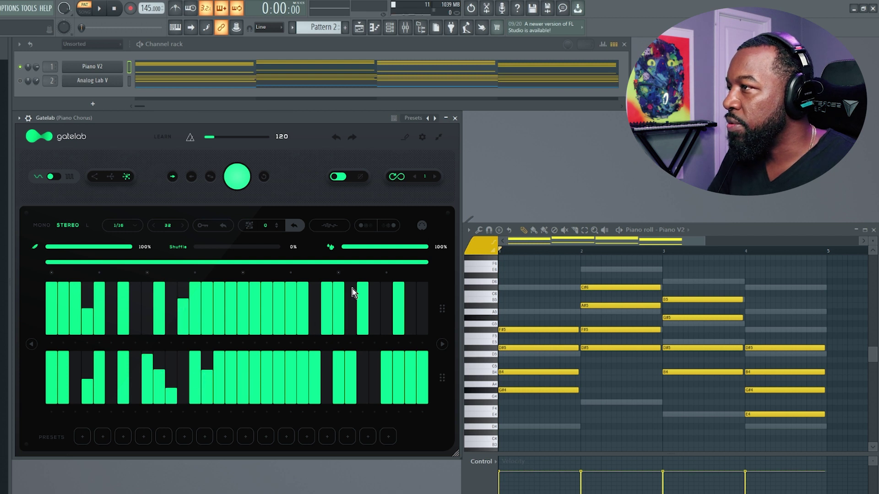
mouse_move(352, 293)
left_mouse_down()
mouse_move(378, 293)
mouse_move(362, 373)
left_mouse_up()
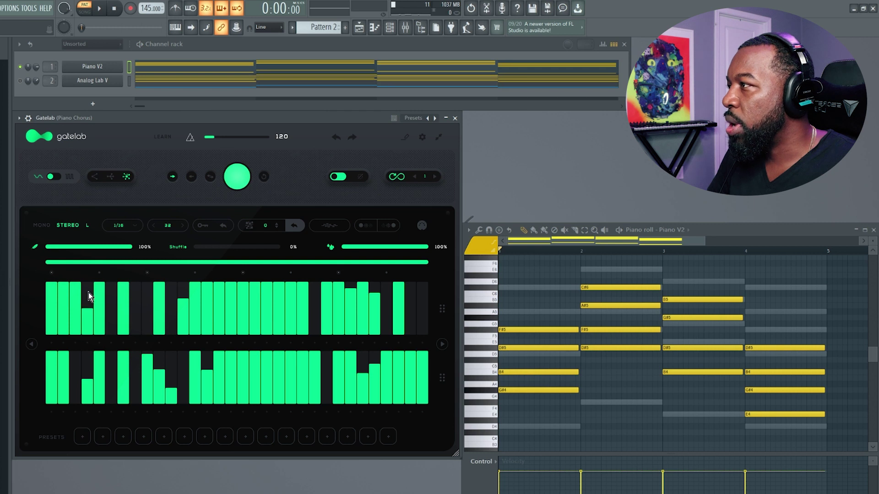
Fill the remaining empty columns in both rows with more partial-height steps.
left_click(112, 302)
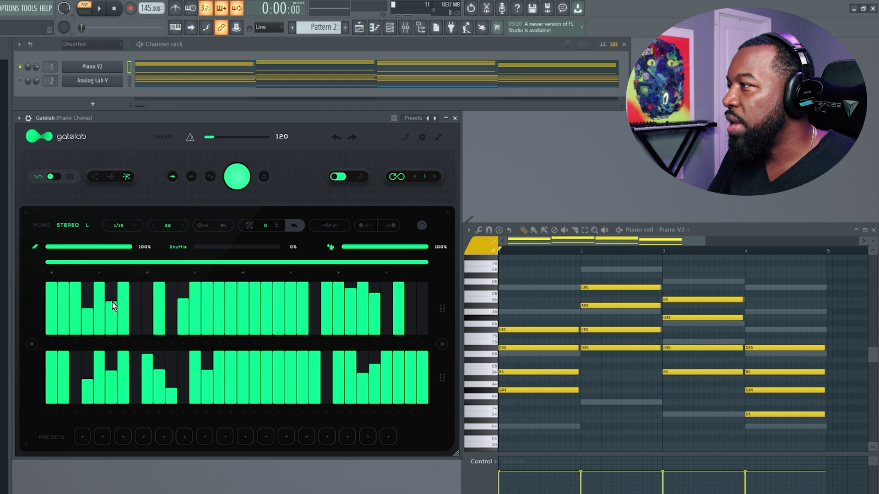
left_click(133, 310)
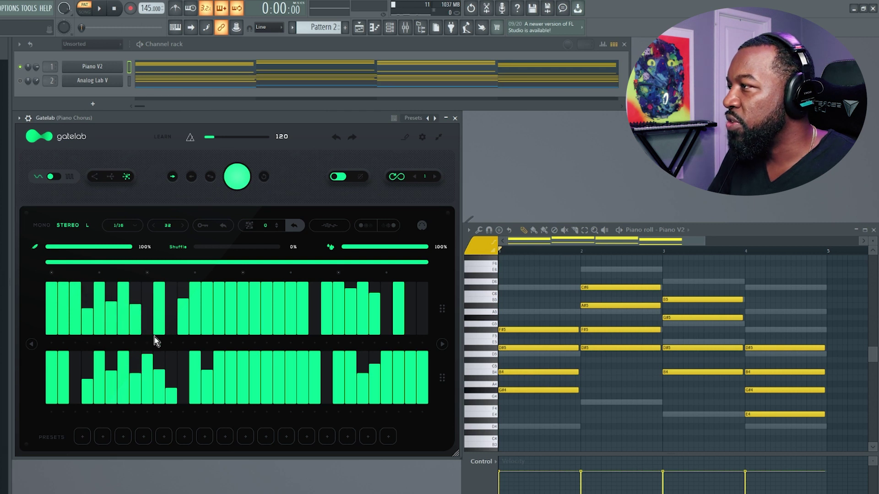
left_click(182, 361)
left_click(407, 298)
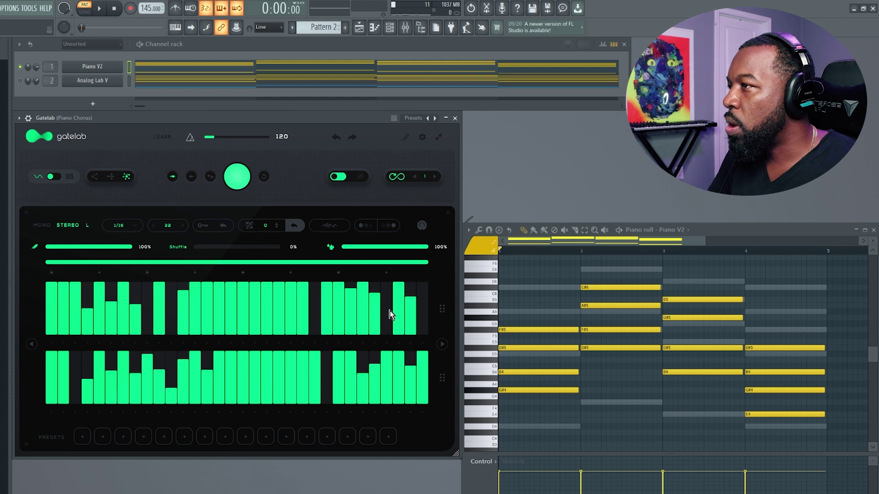
left_click(390, 312)
left_click(326, 377)
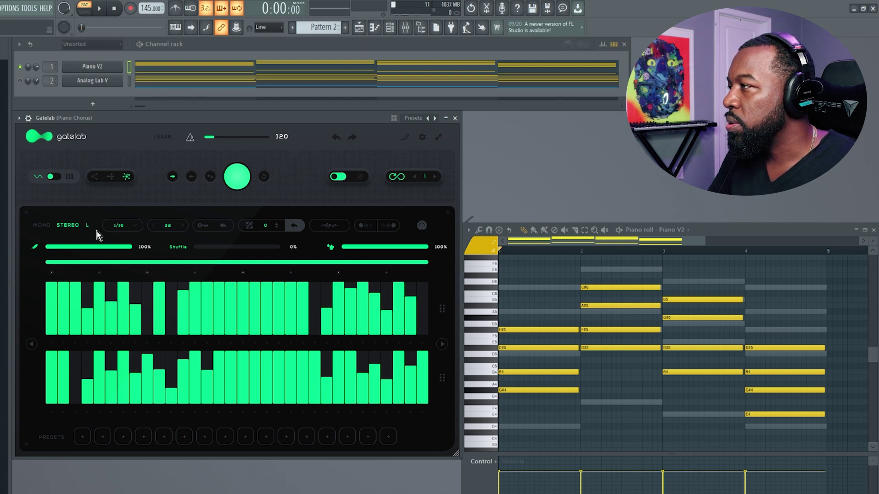
Set the gate rate to 1/32 and nudge the step count up to 34 and back.
left_click(135, 228)
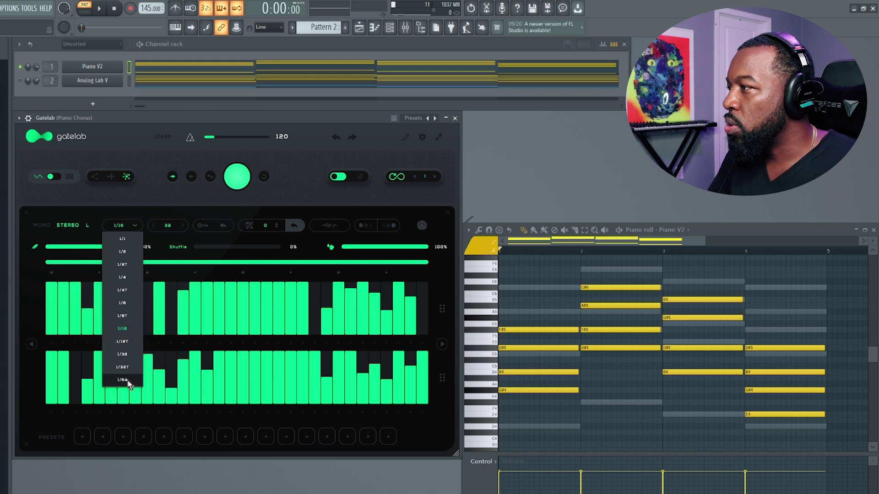
left_click(122, 356)
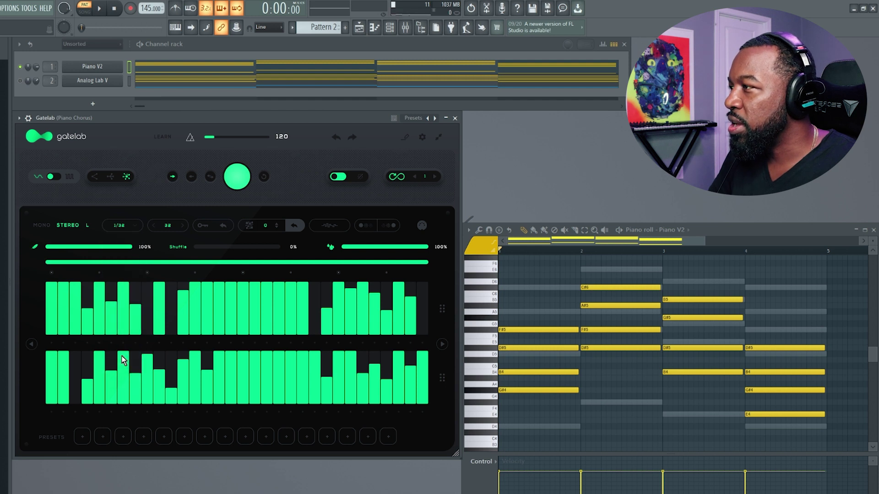
left_click(182, 226)
left_click(182, 227)
left_click(182, 227)
left_click(182, 226)
left_click(153, 227)
left_click(153, 227)
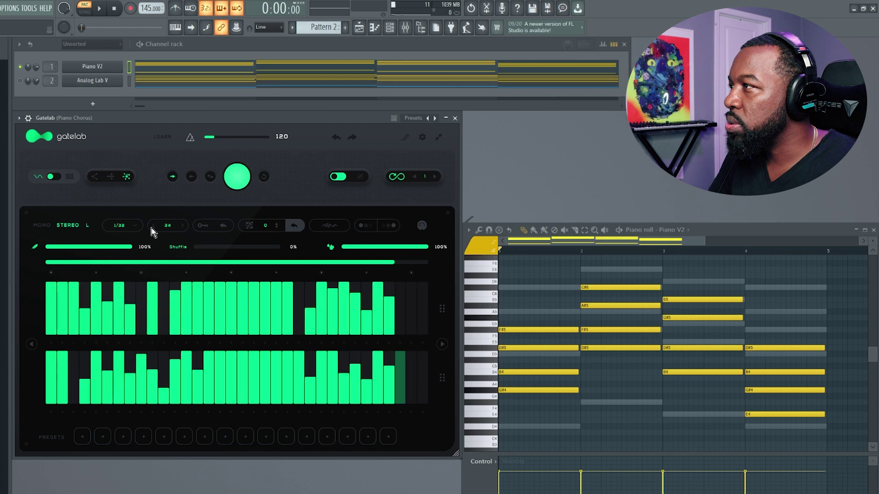
left_click(152, 227)
left_click(152, 227)
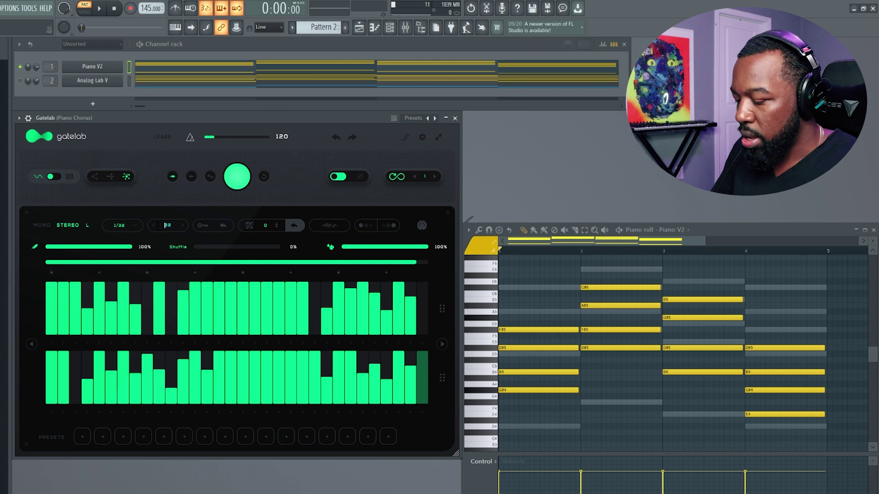
Enter 64, then 32 as the step count, leaving the pattern at 32 steps.
type("64")
key("Return")
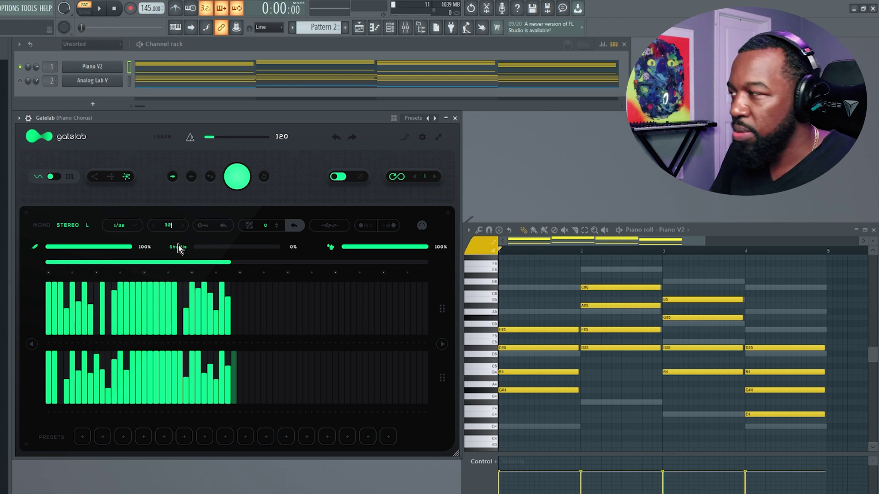
type("32")
key("Return")
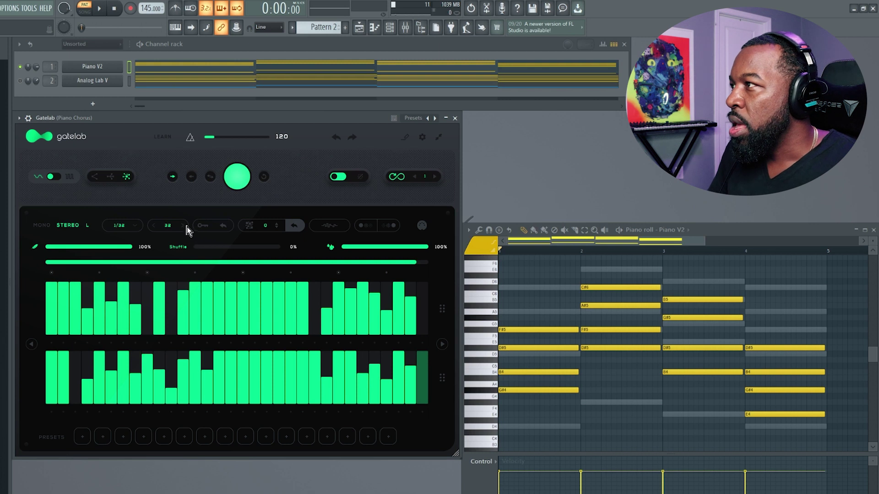
Randomize with varied heights, adjust the lower bars of steps 5, 10 and 13, and lime-tag two steps.
left_click(186, 226)
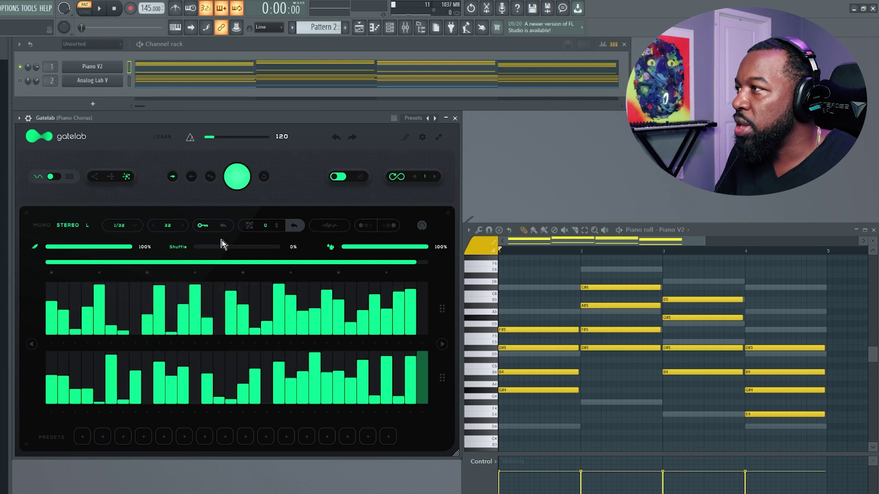
left_click(100, 305)
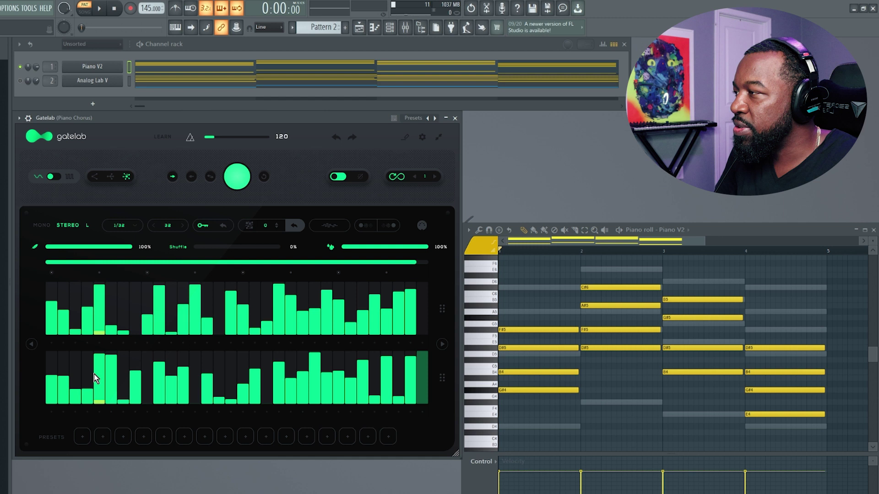
left_click(157, 353)
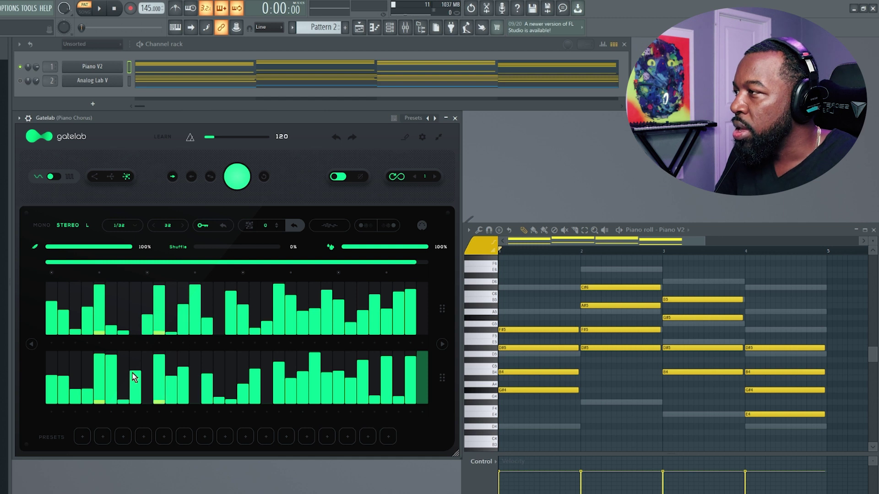
left_click(197, 303)
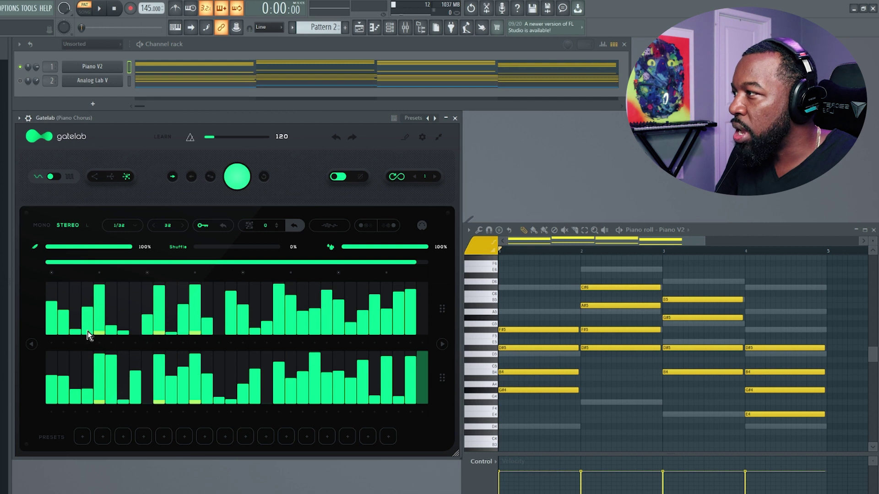
right_click(207, 388)
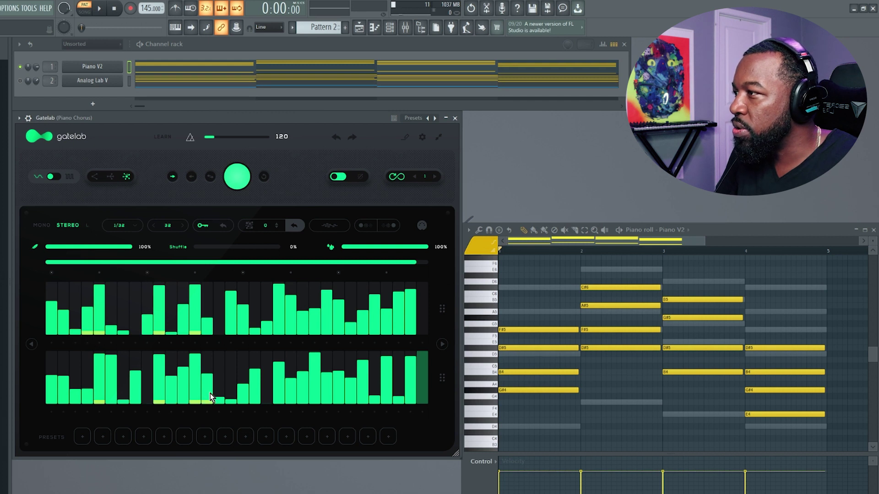
right_click(229, 312)
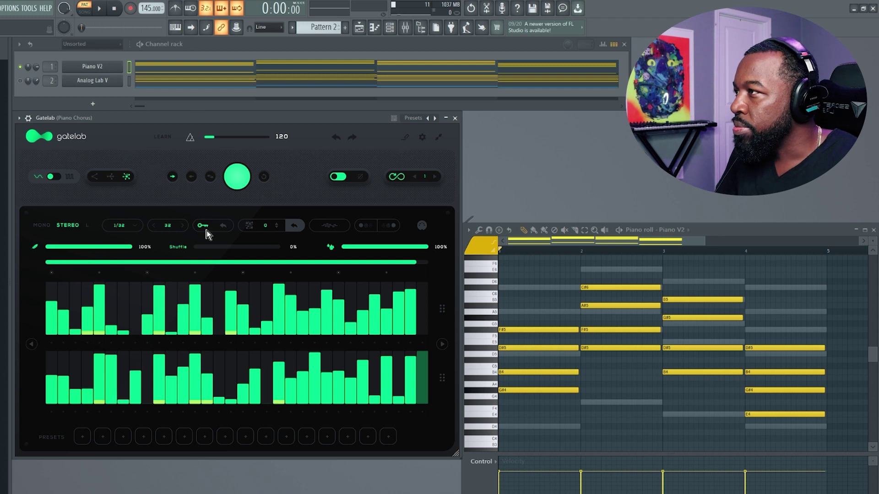
Generate new random gate patterns eight times, then hide the tinted key markers.
left_click(234, 181)
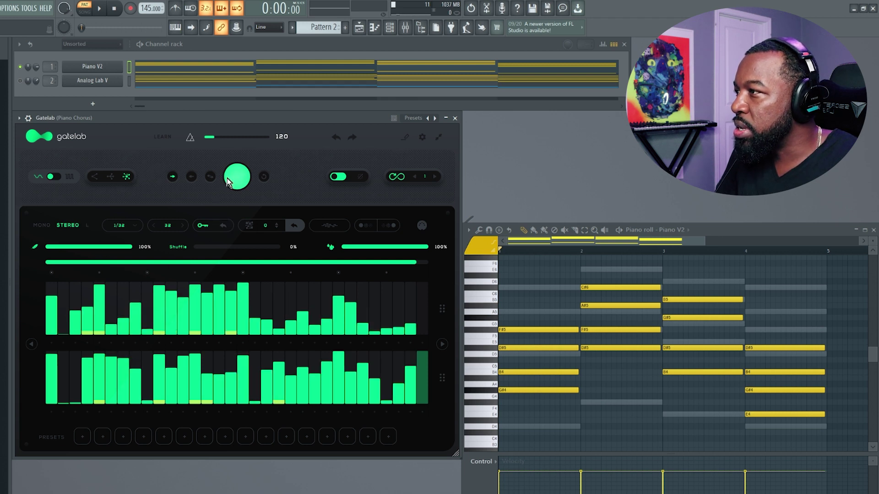
left_click(235, 181)
left_click(237, 182)
left_click(239, 181)
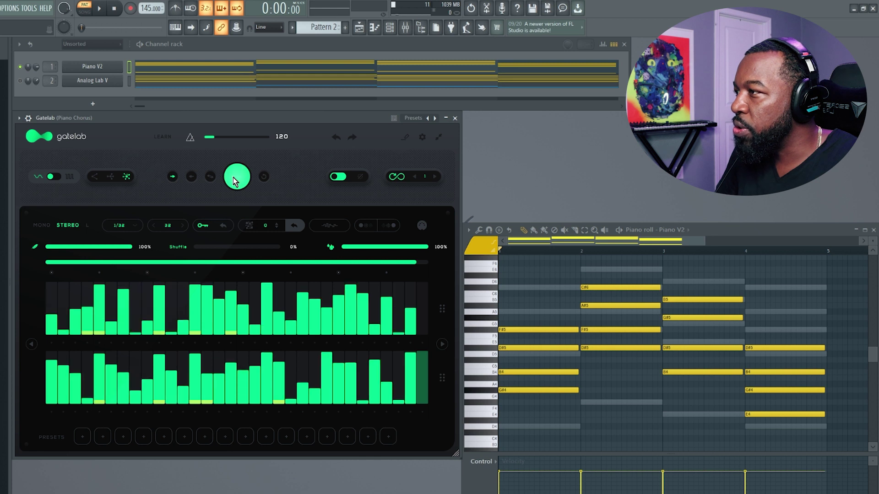
left_click(239, 181)
left_click(240, 181)
left_click(239, 181)
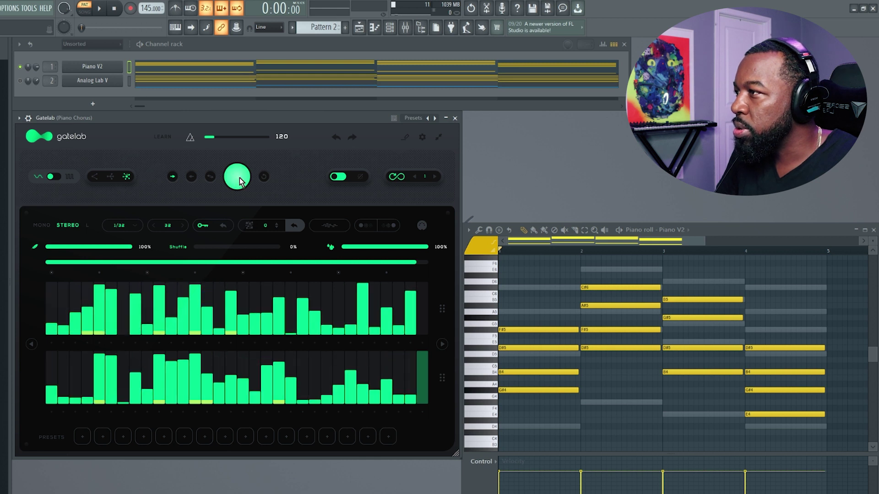
left_click(240, 181)
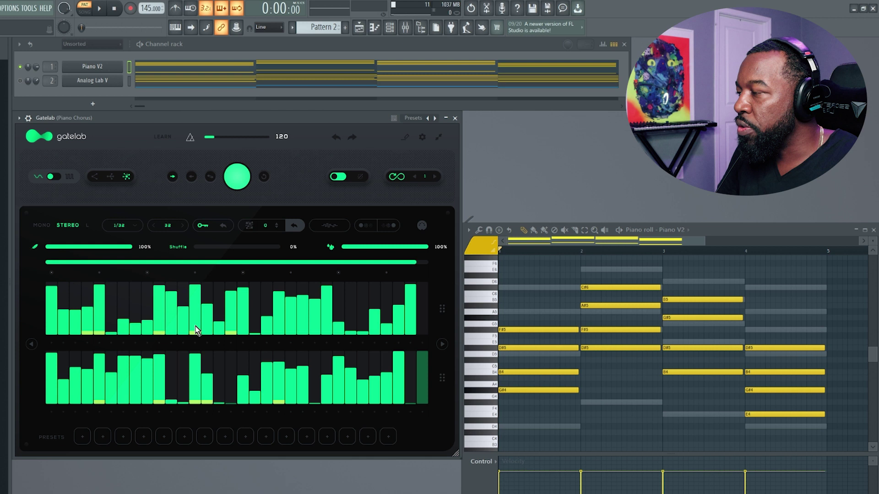
left_click(223, 227)
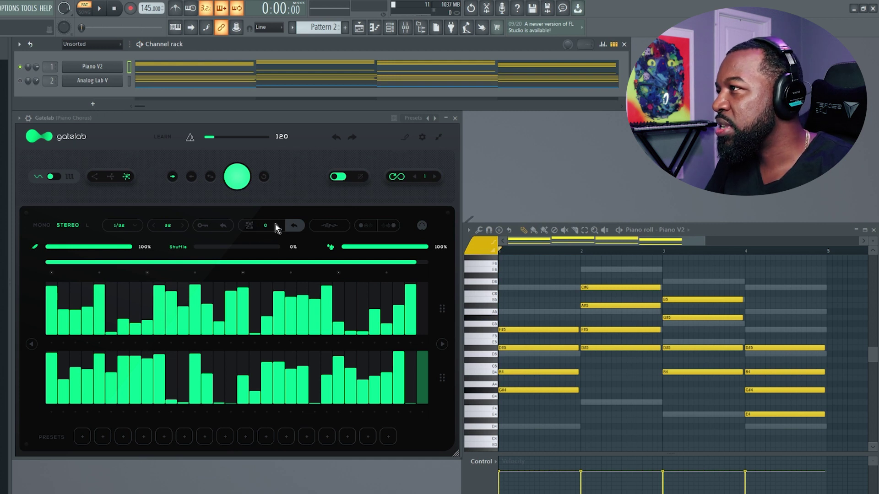
Try splitting a top-row step into three ratchet hits, then revert it to a single hit.
left_click(123, 344)
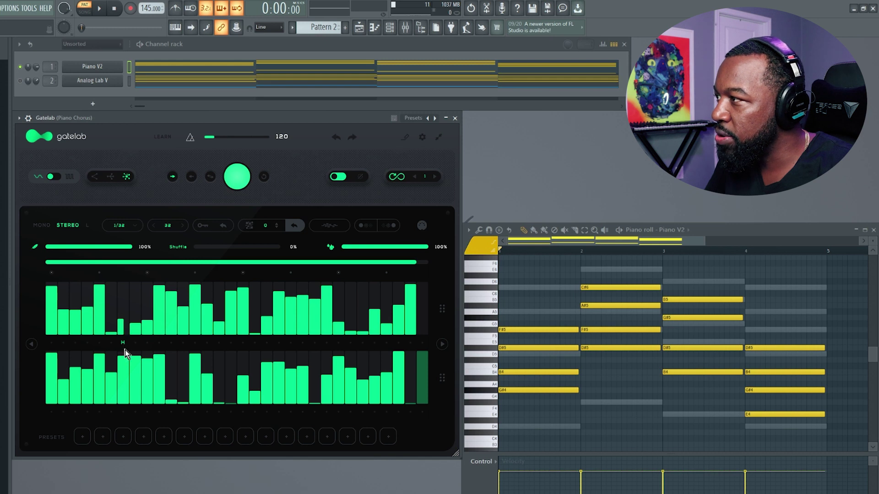
left_click_drag(123, 348, 122, 345)
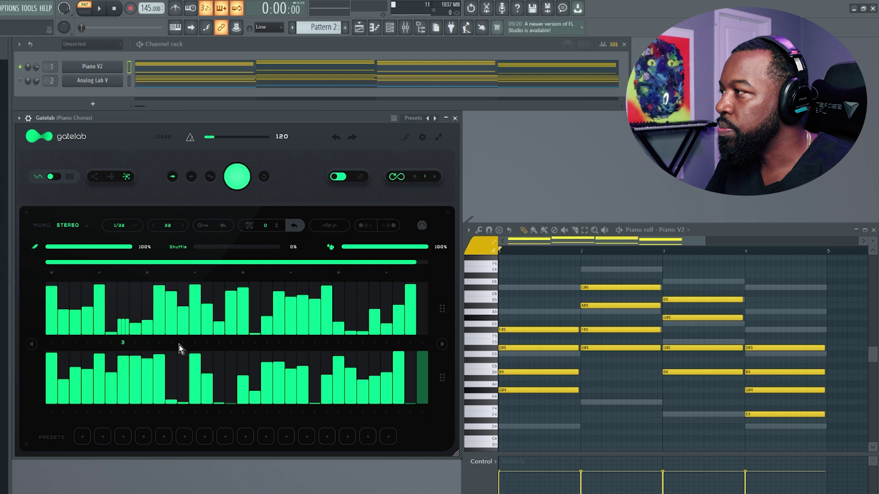
left_click(120, 341)
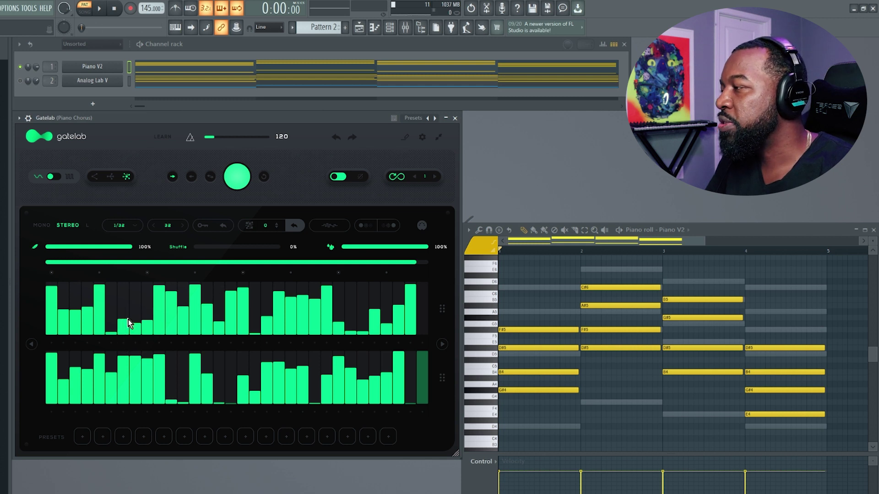
Raise the randomization amount spin box to 4.
left_click(278, 226)
left_click(278, 226)
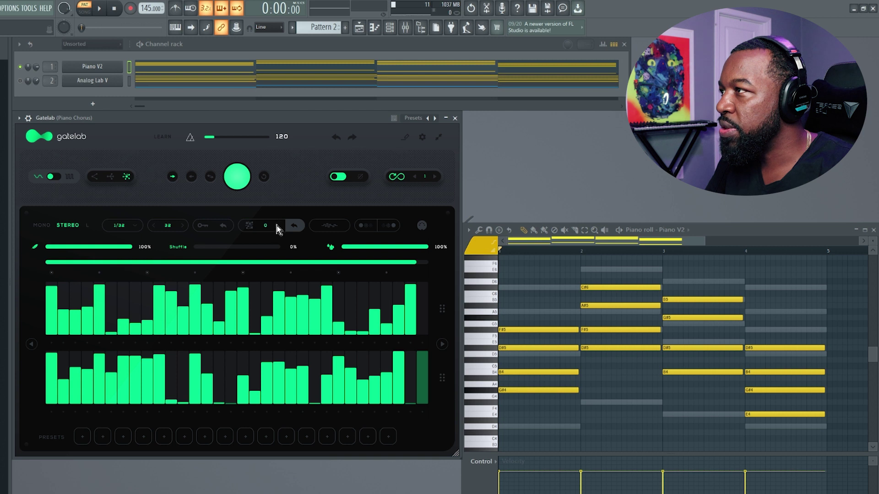
left_click_drag(277, 223, 278, 218)
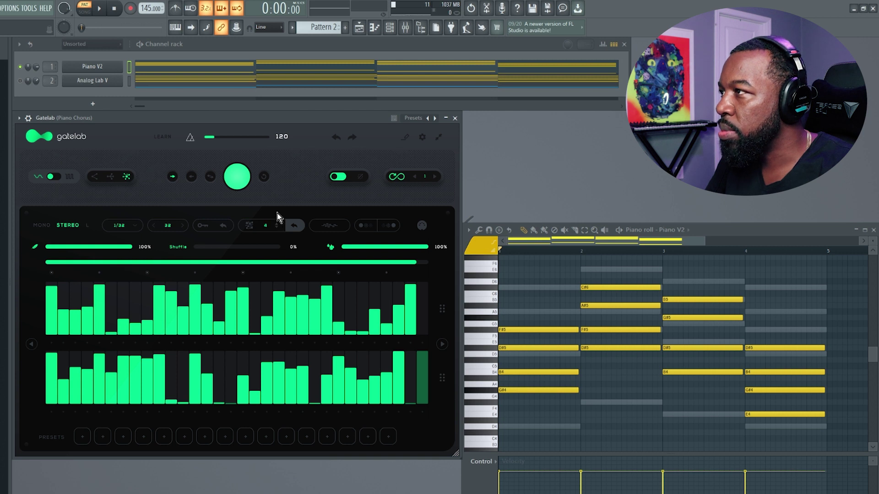
Roll several random gate patterns with ratchet subdivisions using the dice.
left_click(250, 225)
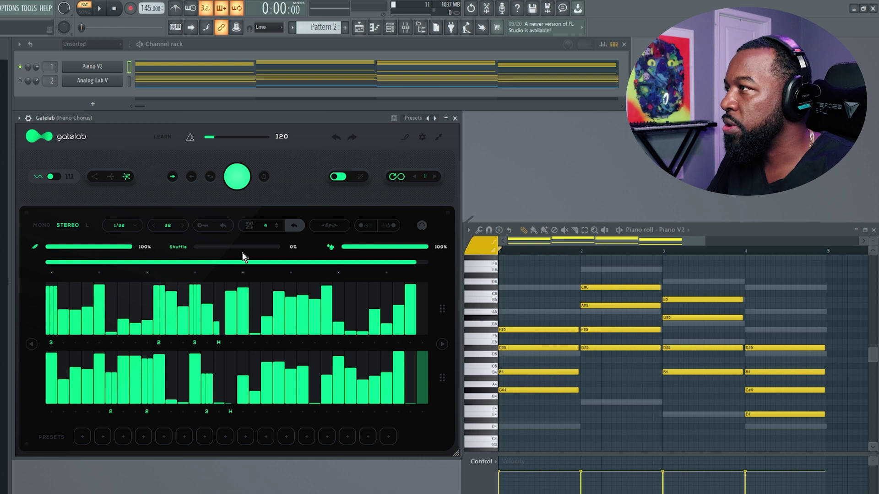
left_click(249, 224)
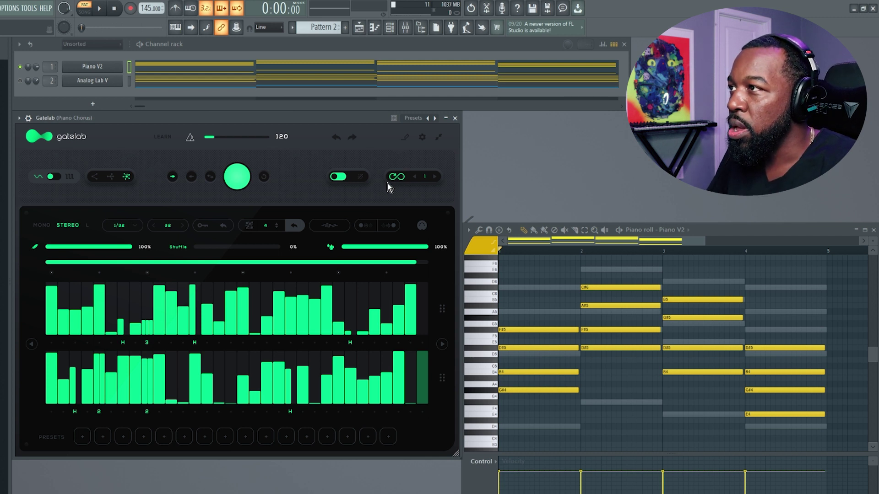
left_click(237, 180)
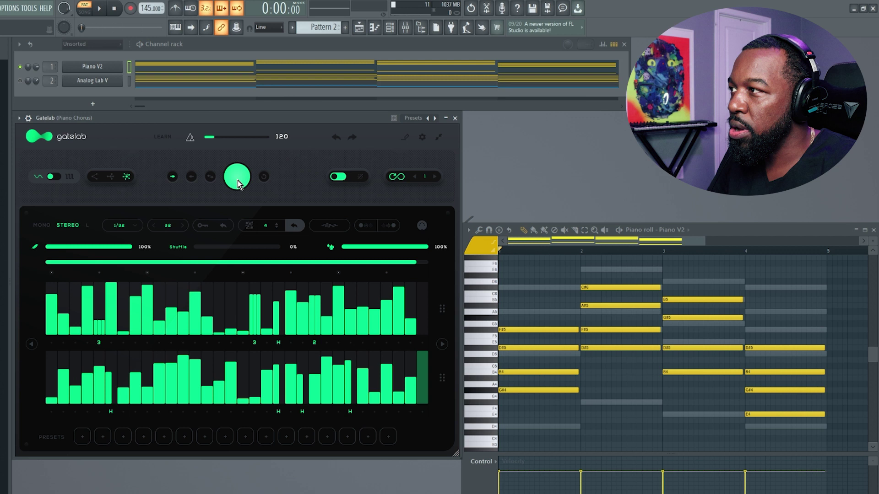
left_click(250, 226)
left_click(250, 226)
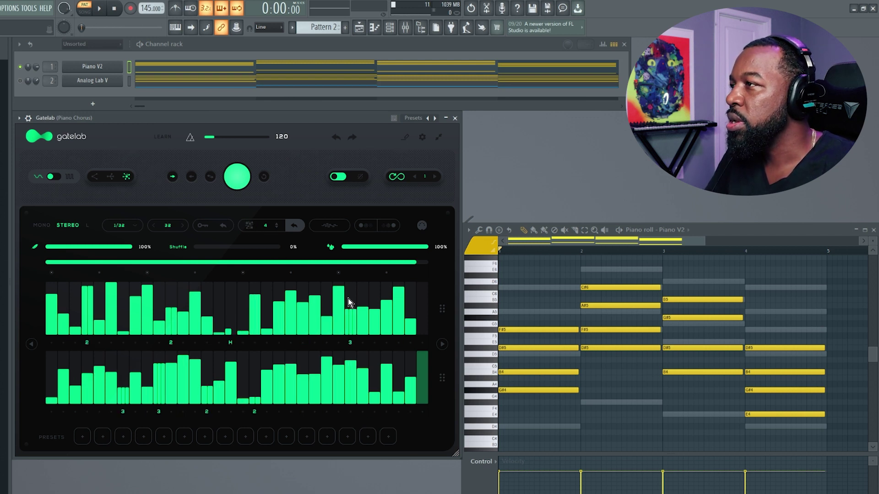
Remove the ratchet subdivisions and flatten both rows to a near-full gate.
left_click(293, 227)
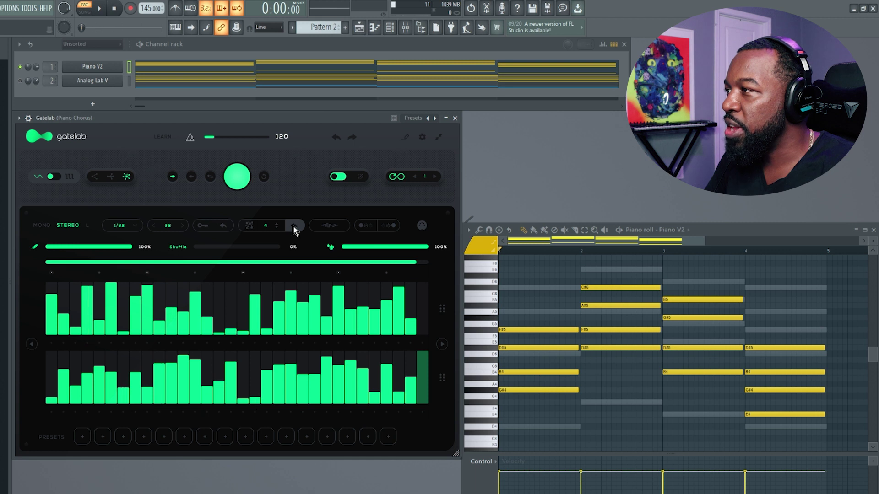
left_click_drag(227, 298, 373, 300)
left_click_drag(57, 301, 300, 296)
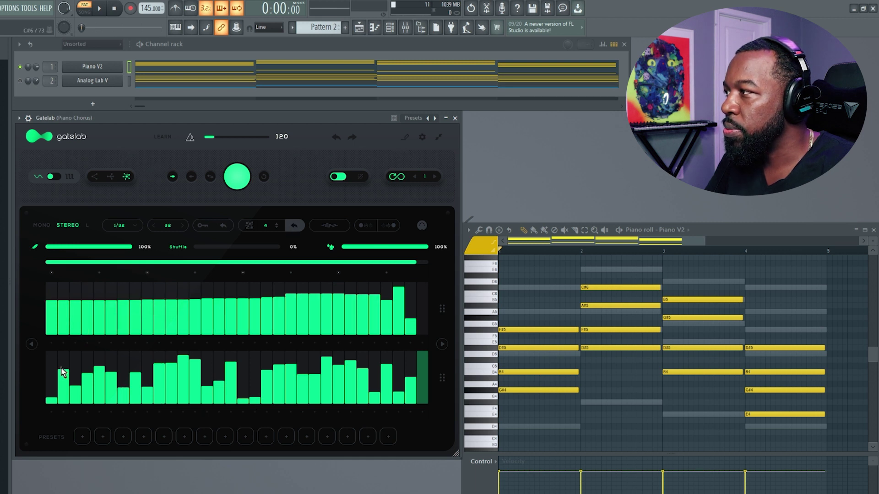
left_click(319, 228)
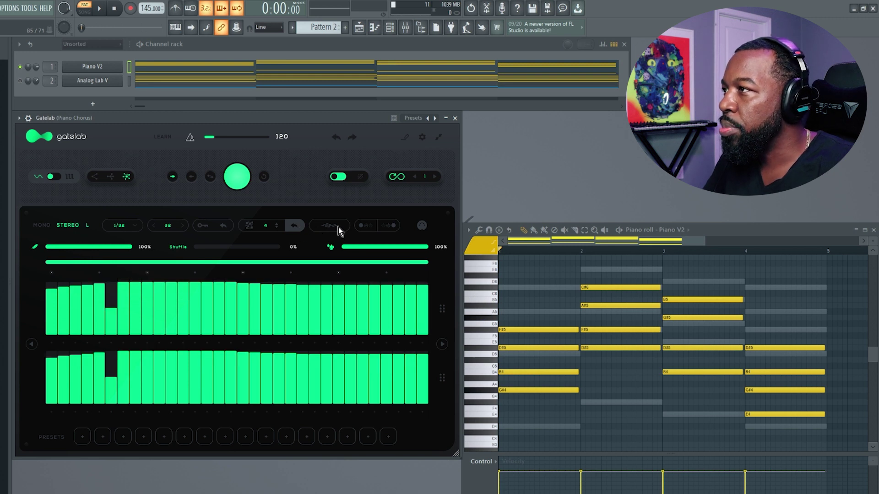
Apply the crossing ramp shape preset, then swap in a rhythmic shape from page two.
left_click(328, 226)
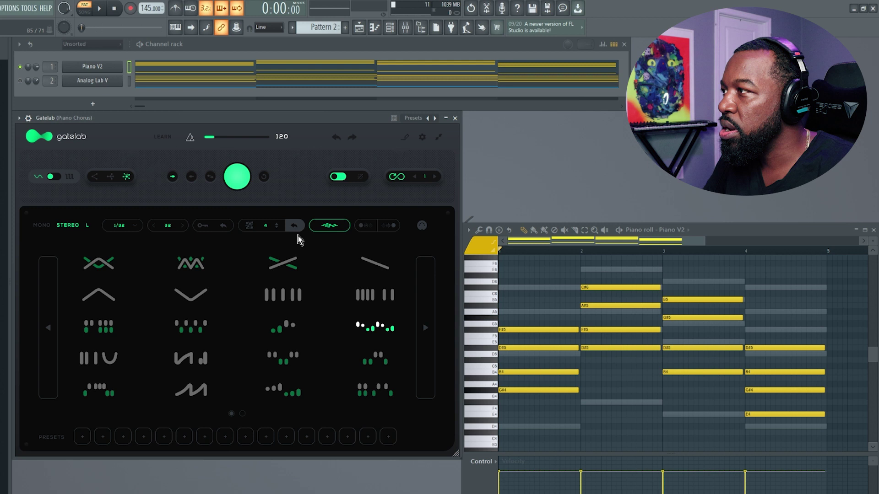
left_click(101, 266)
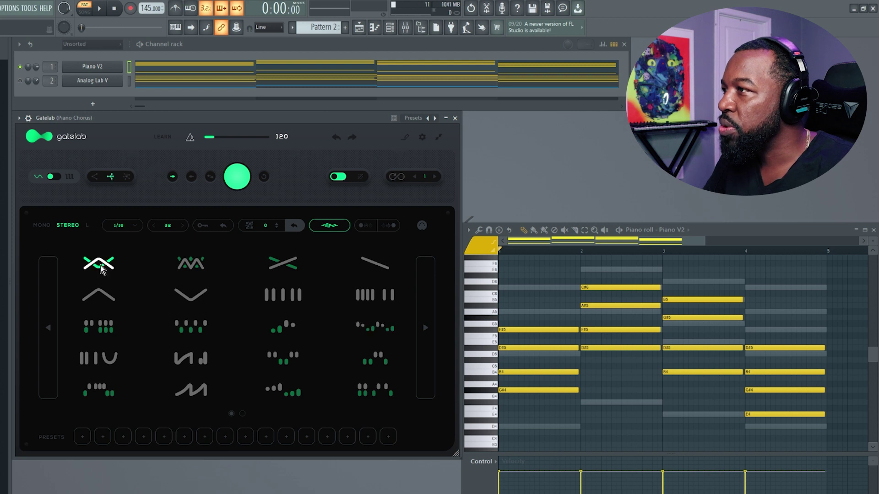
left_click(344, 227)
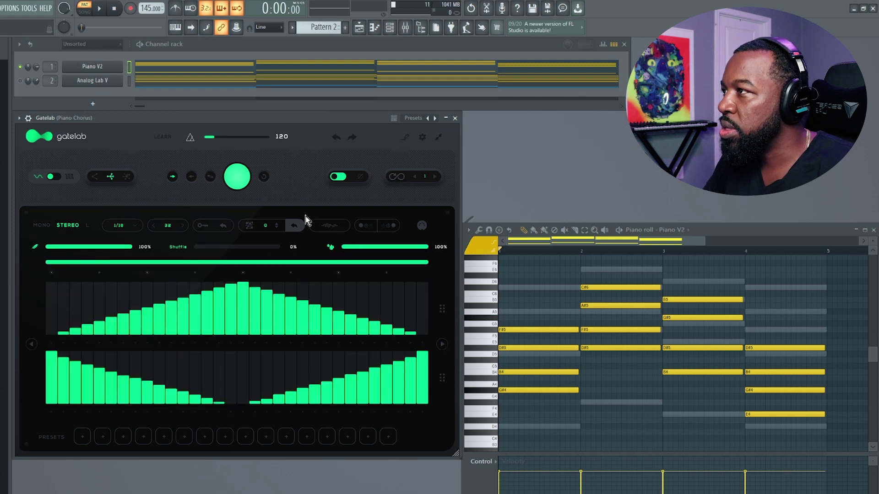
left_click(324, 230)
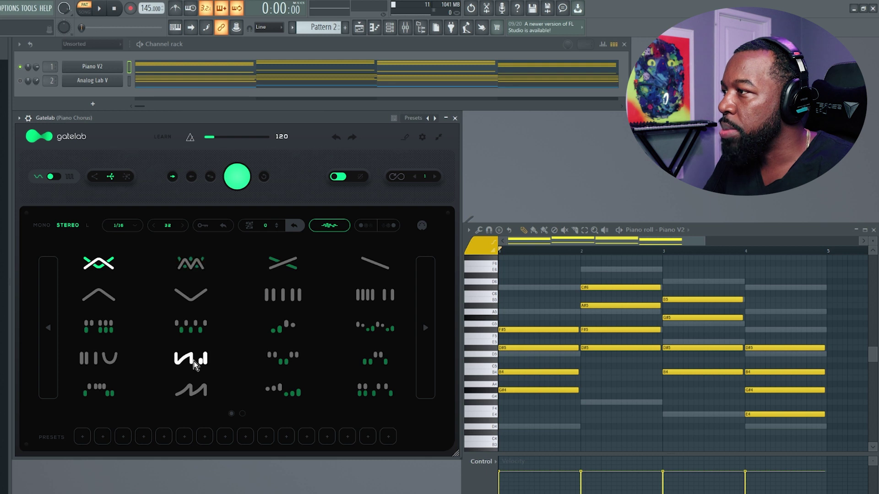
left_click(421, 290)
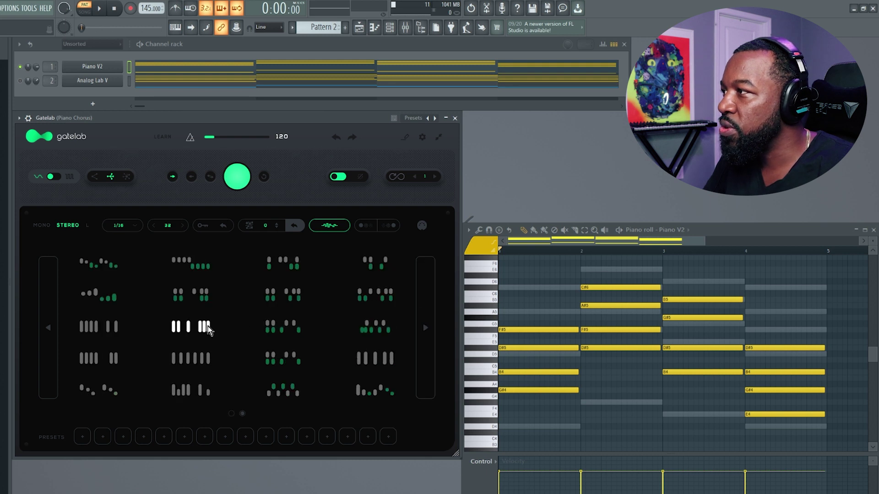
left_click(329, 226)
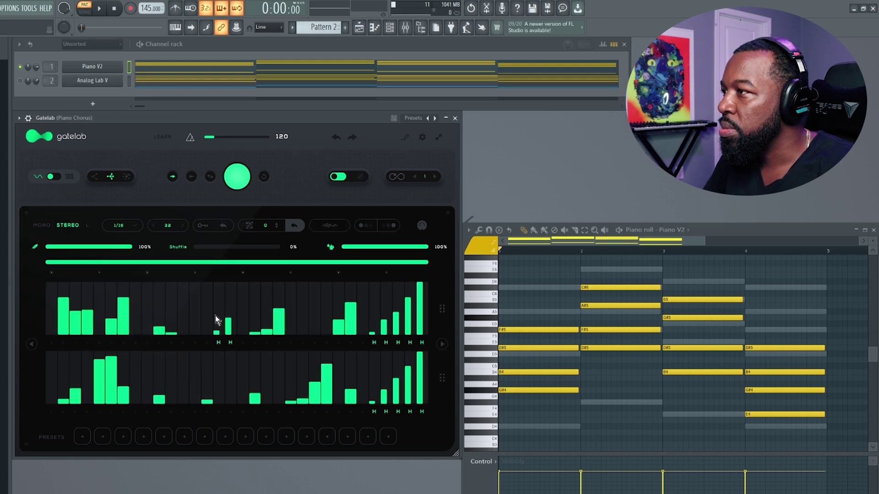
Set disintegrate to 4 loops and play the chord progression until every step is wiped.
left_click(327, 230)
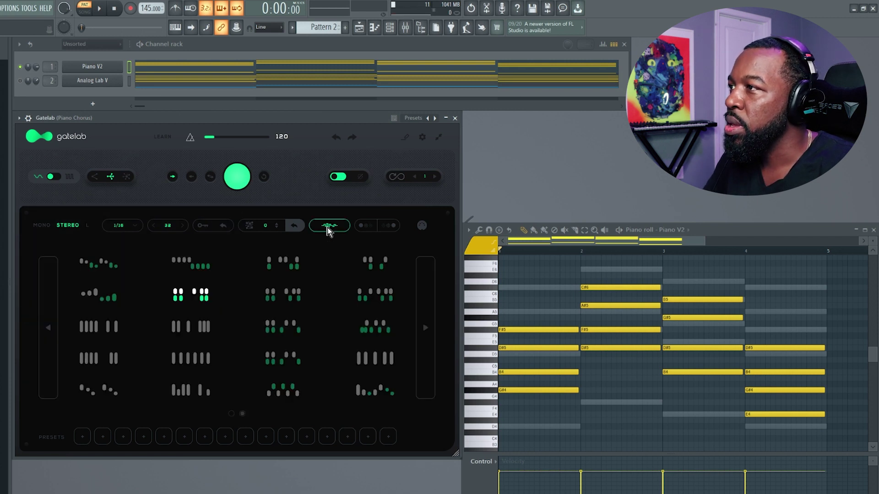
left_click(326, 228)
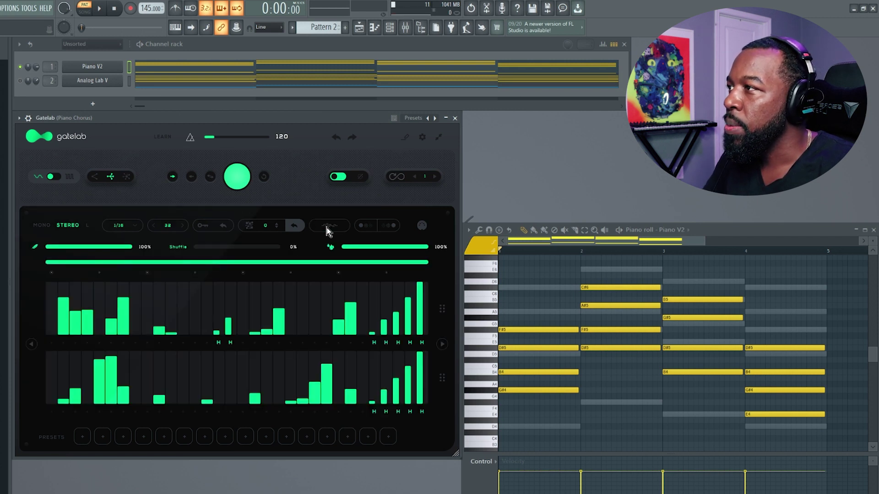
left_click(364, 225)
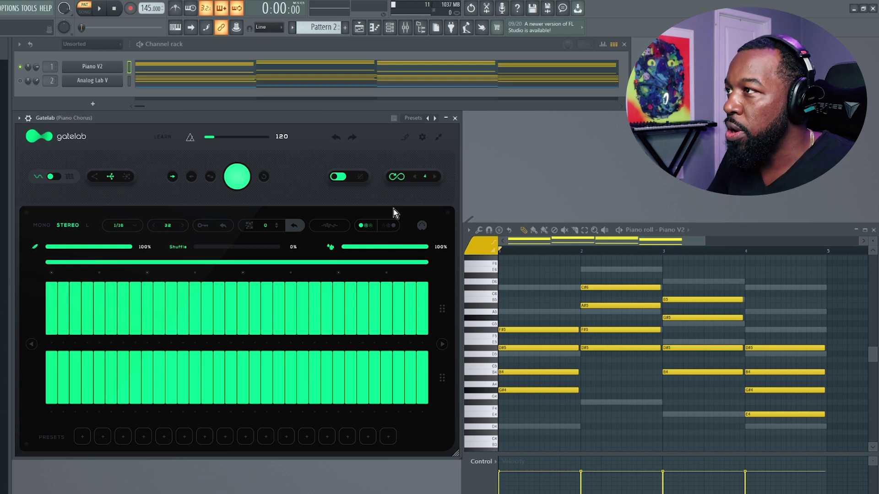
key("space")
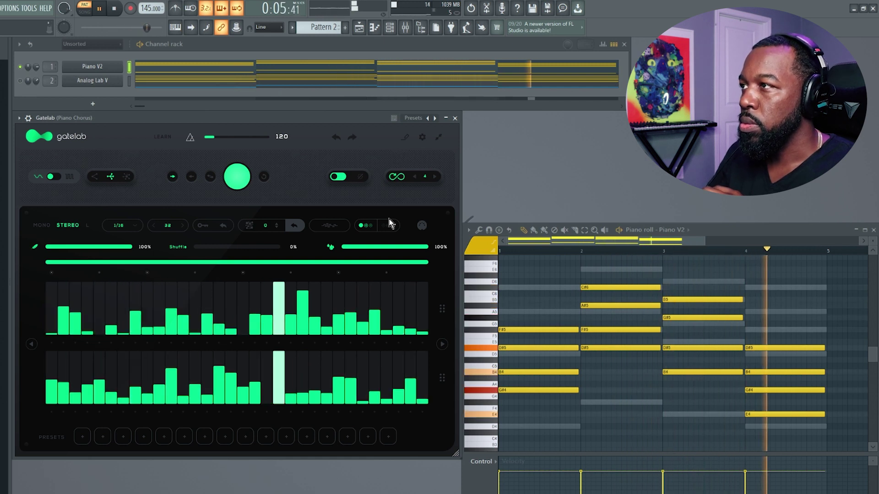
key("space")
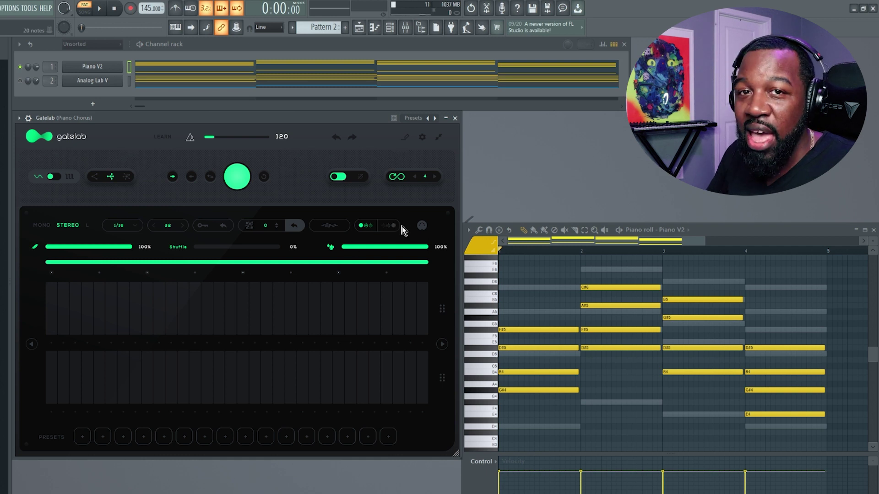
Switch Gatelab to grow mode over 4 loops, audition it, then clear the gate steps.
left_click(392, 226)
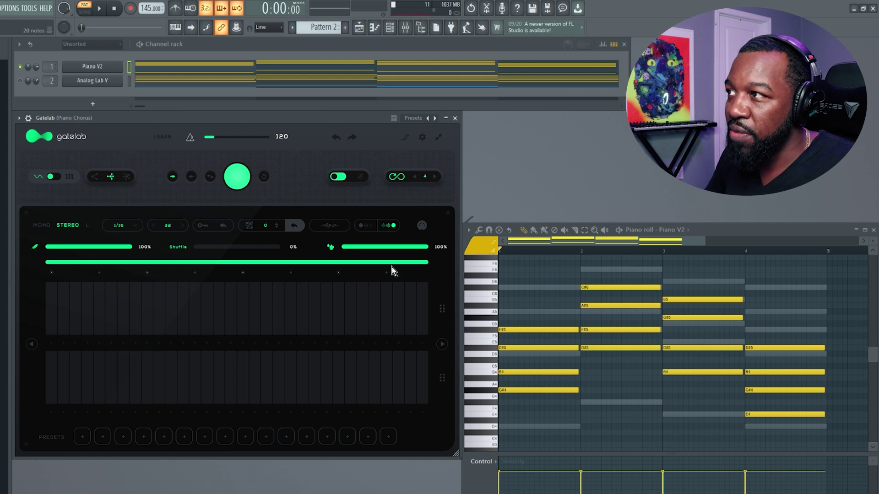
left_click(391, 226)
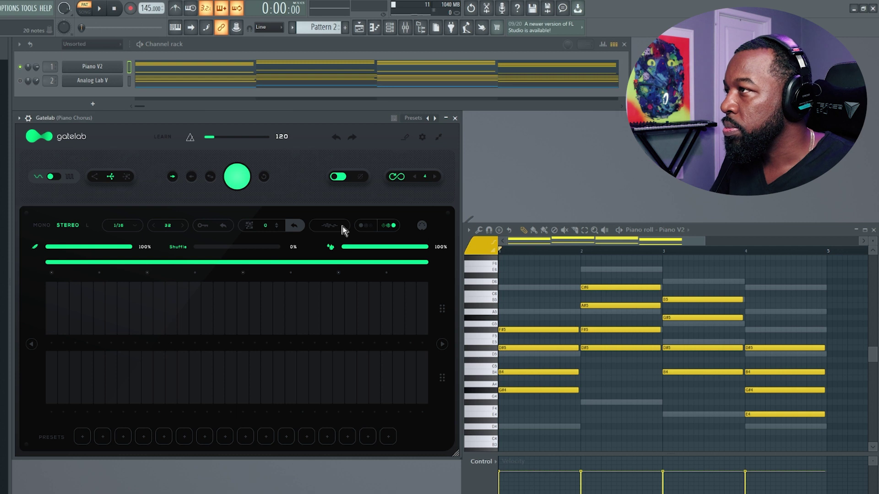
key("space")
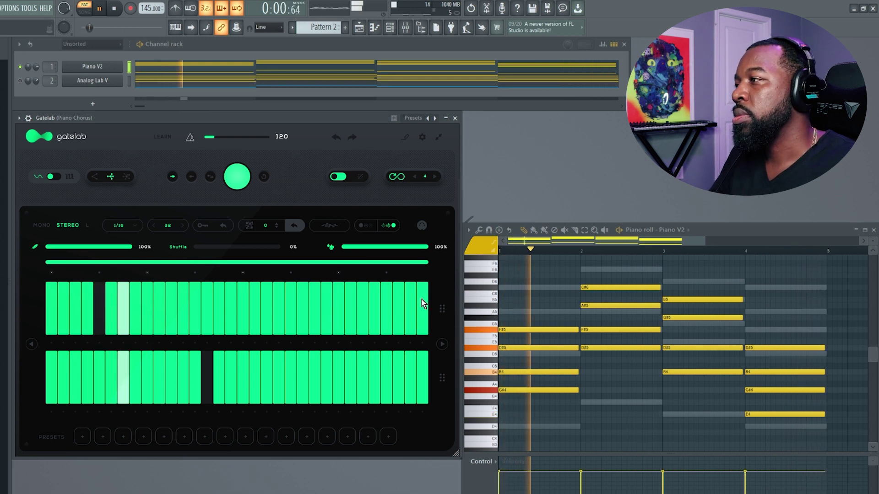
key("space")
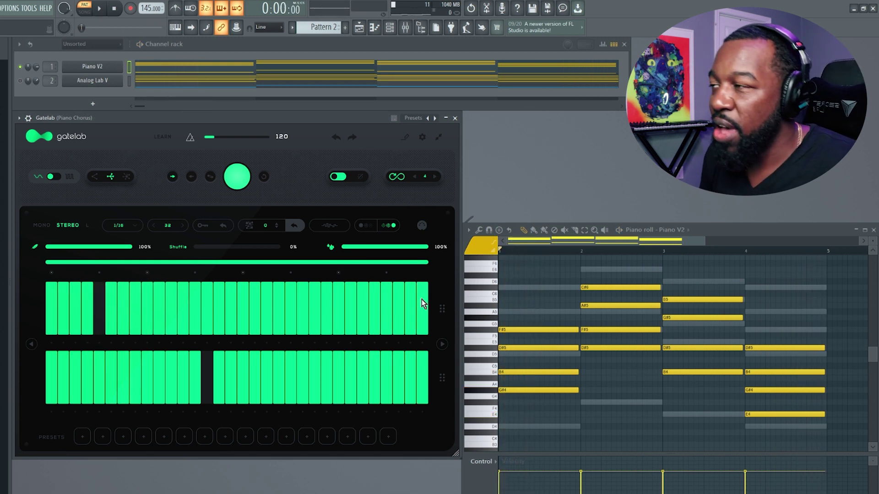
left_click(369, 225)
left_click(389, 228)
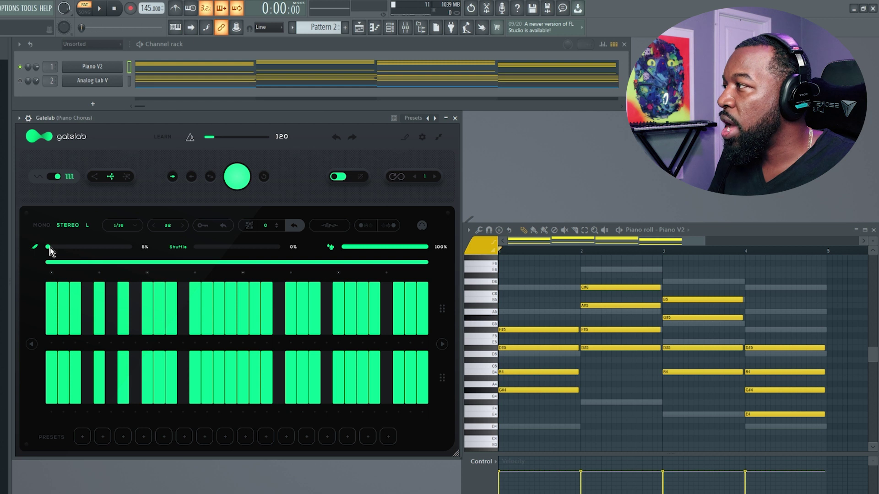
Drop the gate amount to 0%, then play and sweep it back up to 100%.
left_click_drag(50, 248, 169, 251)
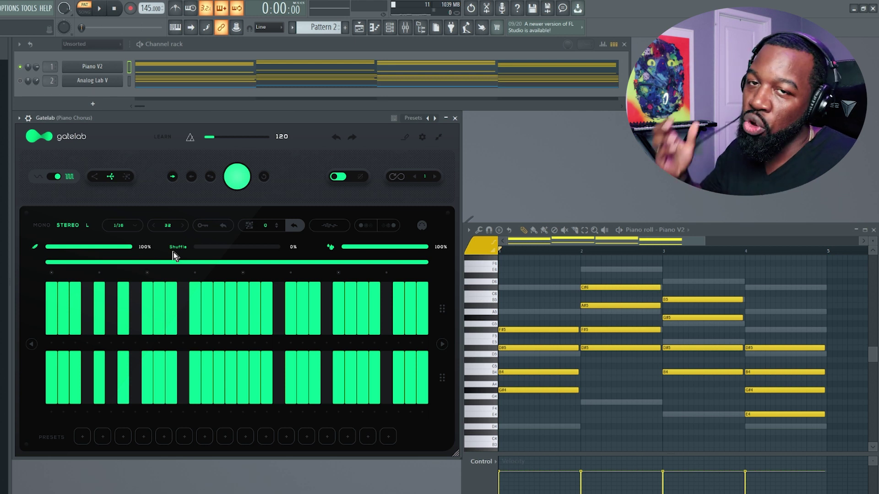
left_click(64, 248)
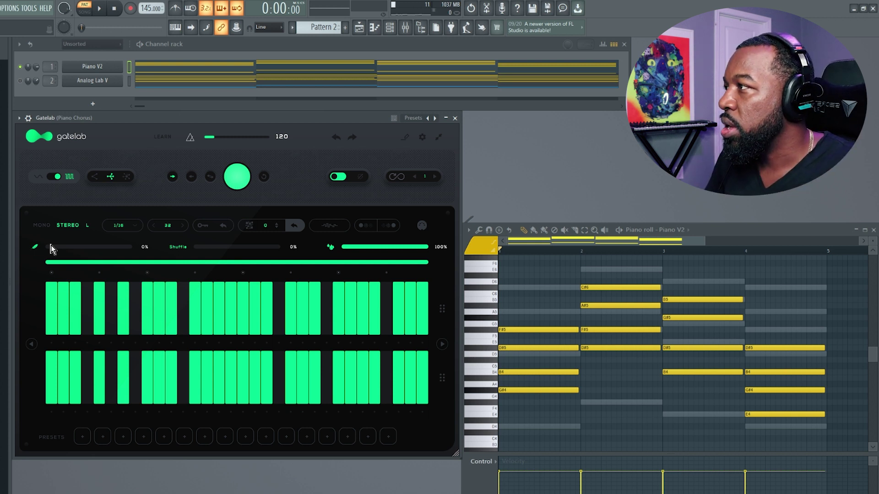
key("space")
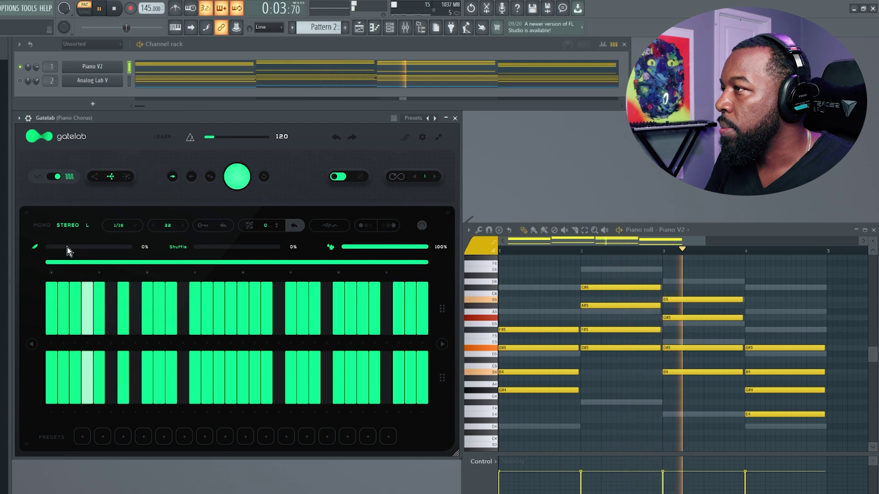
left_click_drag(68, 247, 125, 250)
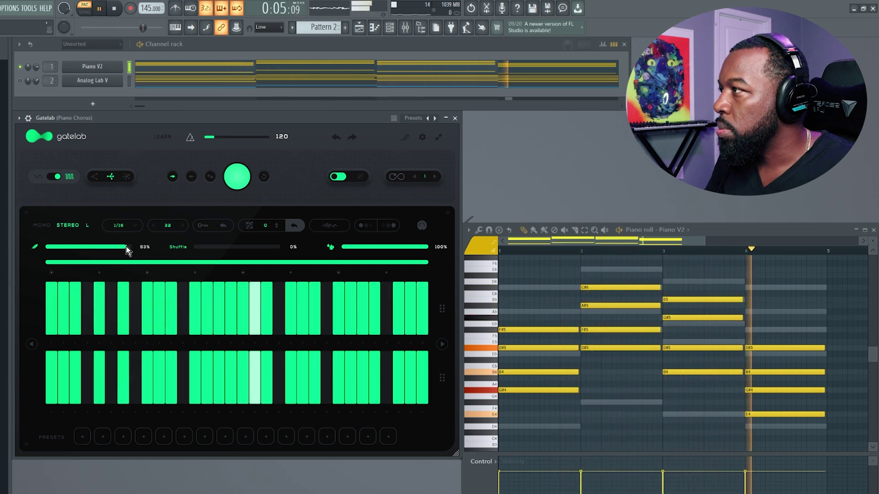
left_click_drag(127, 250, 155, 269)
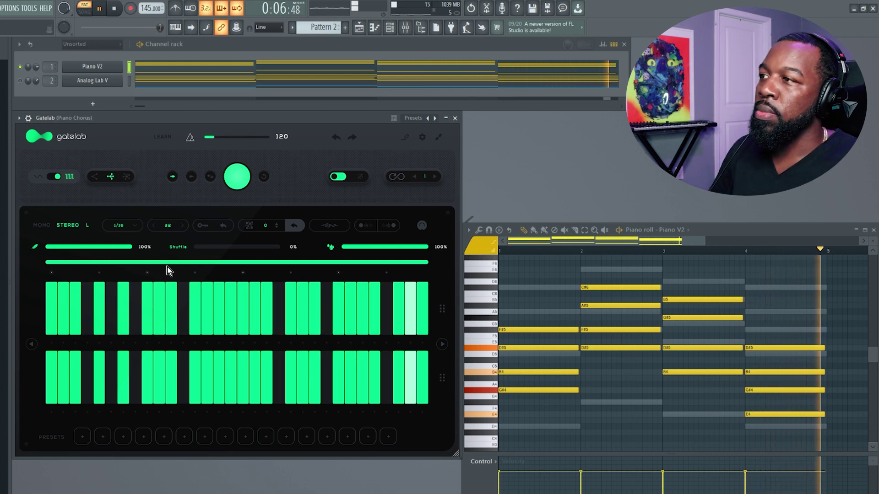
key("space")
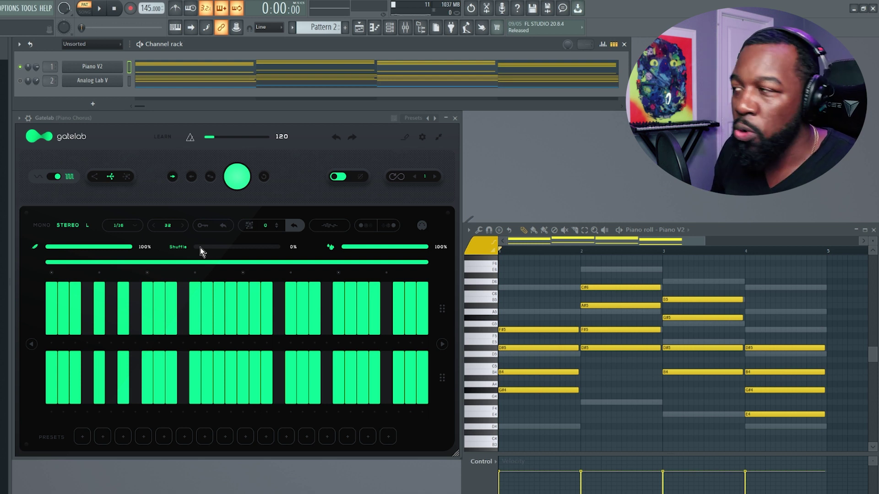
key("space")
left_click_drag(199, 248, 271, 249)
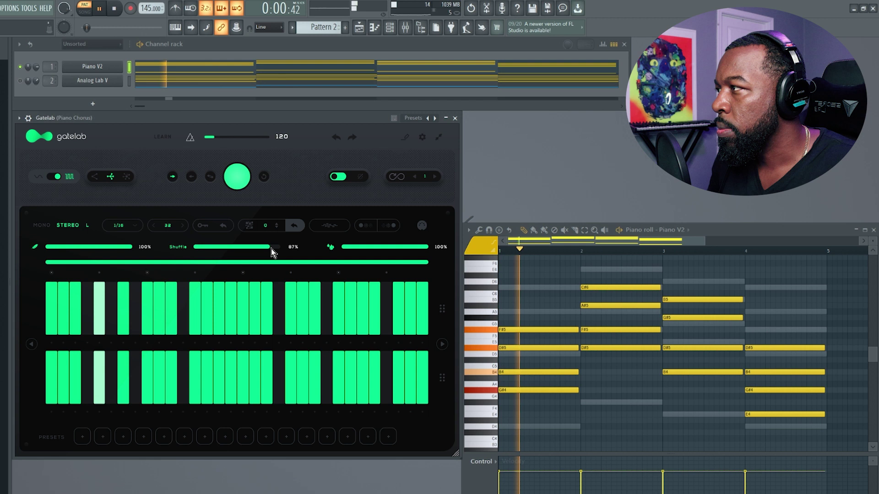
key("space")
left_click_drag(271, 249, 273, 249)
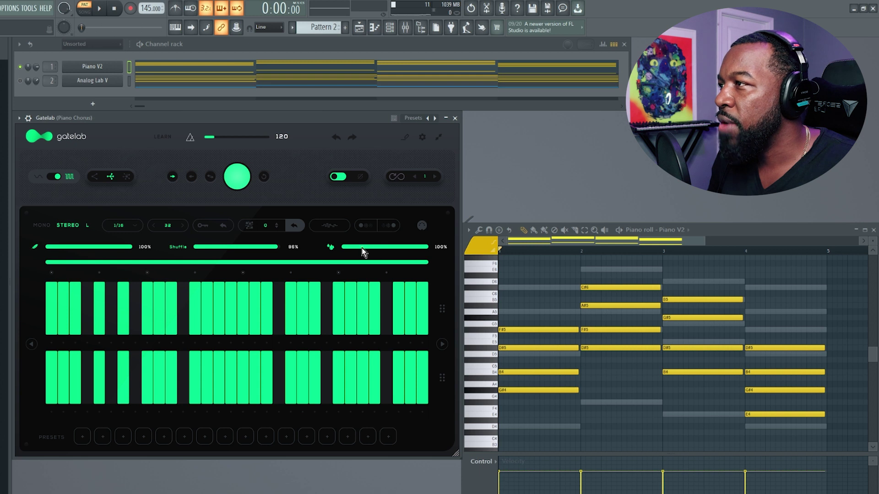
mouse_move(343, 248)
left_mouse_down()
mouse_move(436, 255)
mouse_move(343, 249)
left_mouse_up()
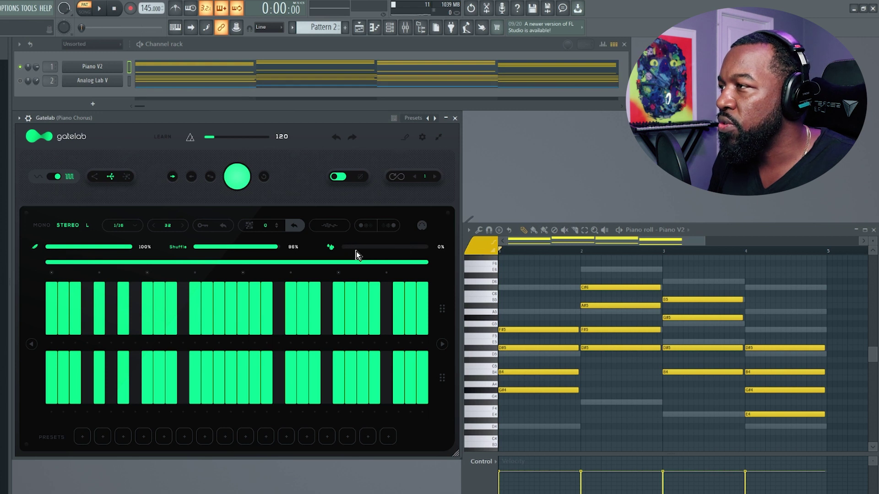
key("space")
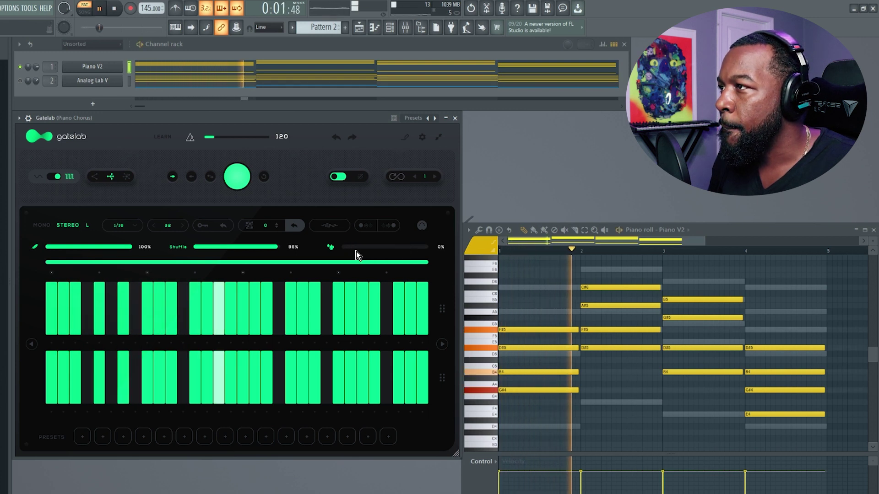
left_click_drag(356, 251, 438, 246)
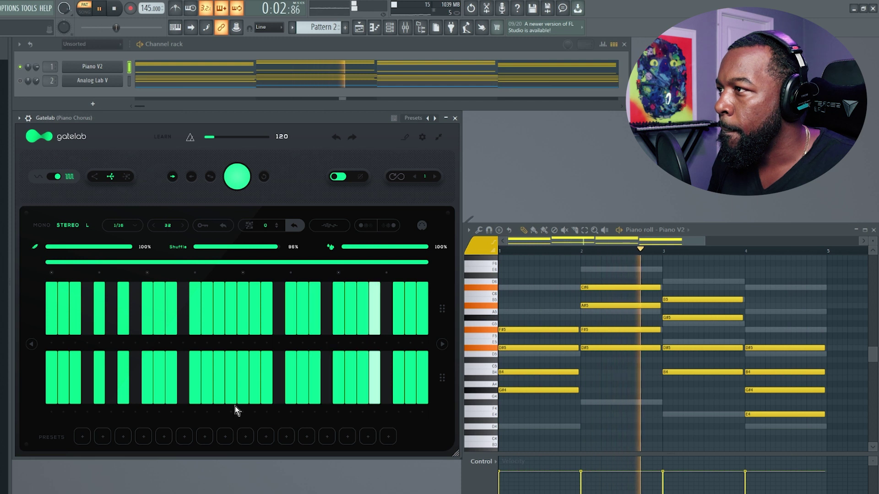
left_click_drag(372, 246, 437, 255)
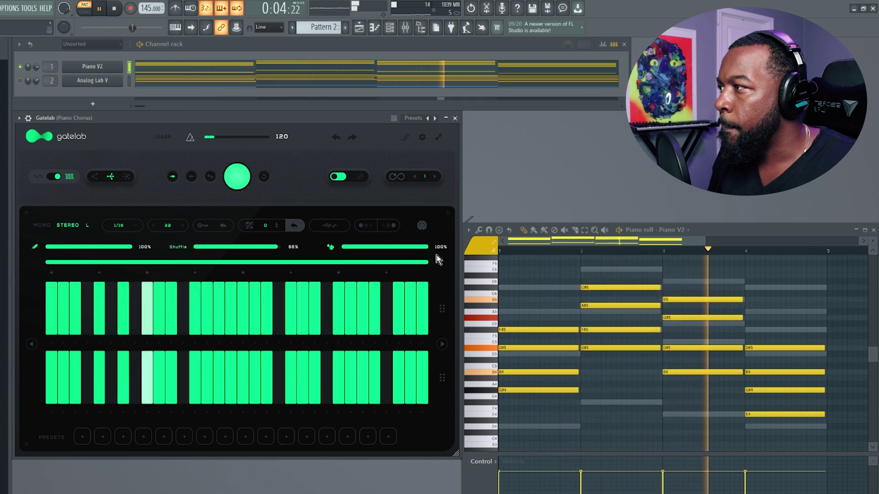
key("space")
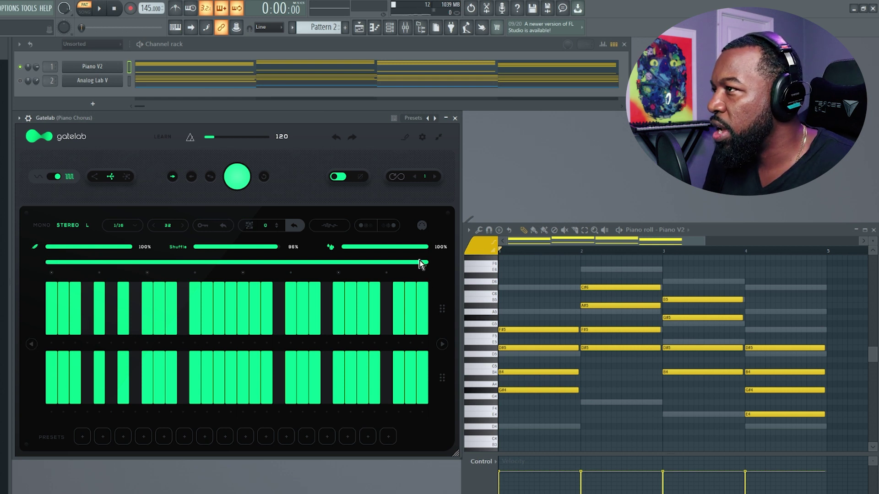
Shorten the sequence to about half length, audition it, then restore the full length.
left_click_drag(426, 261, 231, 267)
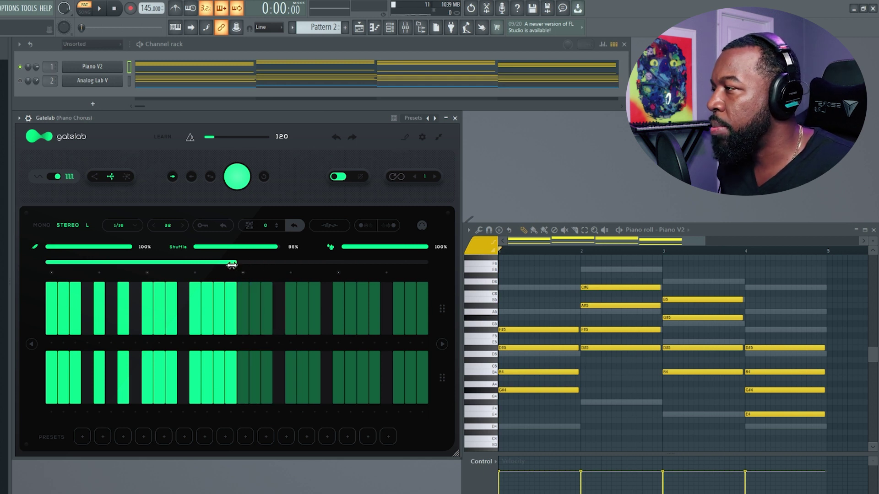
key("space")
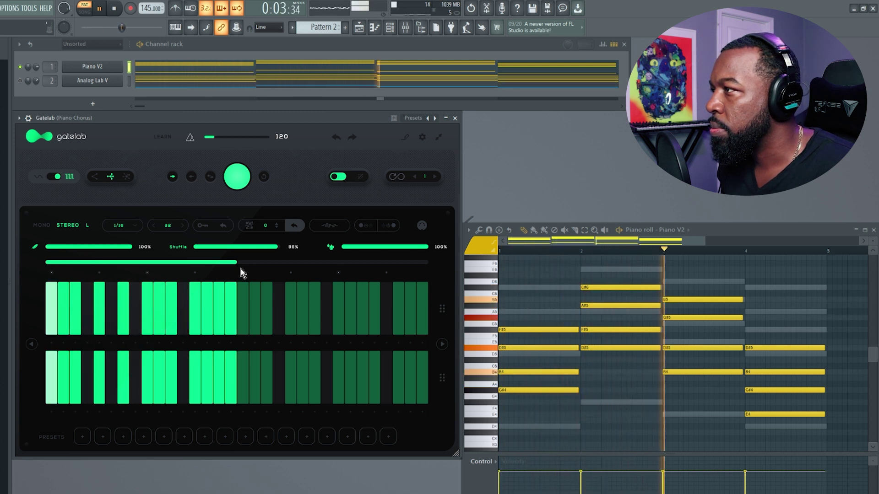
key("space")
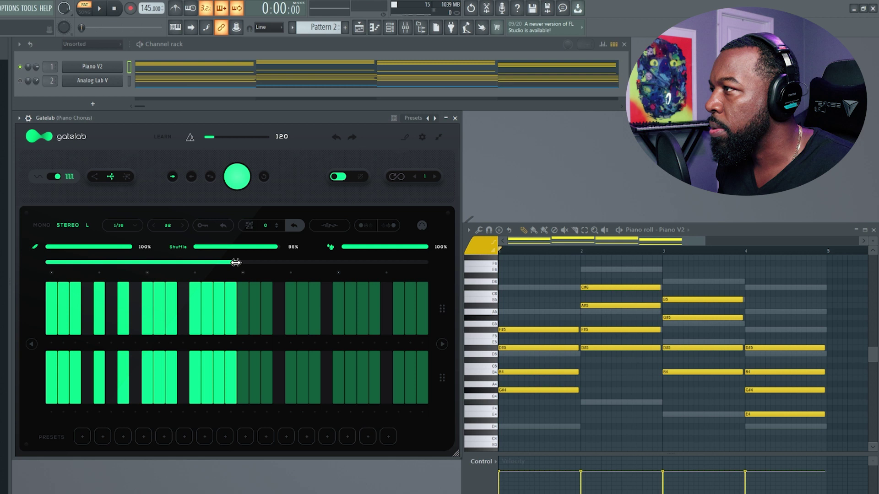
left_click_drag(236, 263, 428, 263)
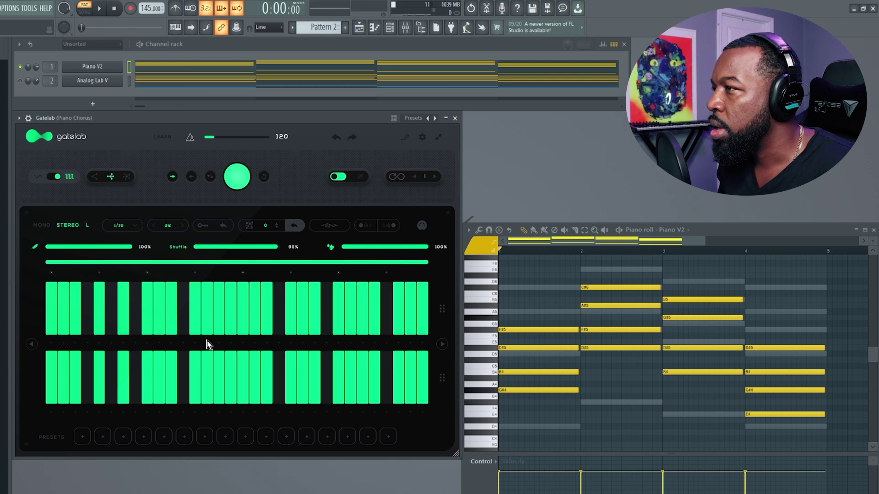
Shift the step pattern four steps right, then six steps back left.
left_click(442, 345)
left_click(442, 345)
left_click(443, 345)
left_click(443, 346)
left_click(443, 346)
left_click(442, 346)
left_click(30, 345)
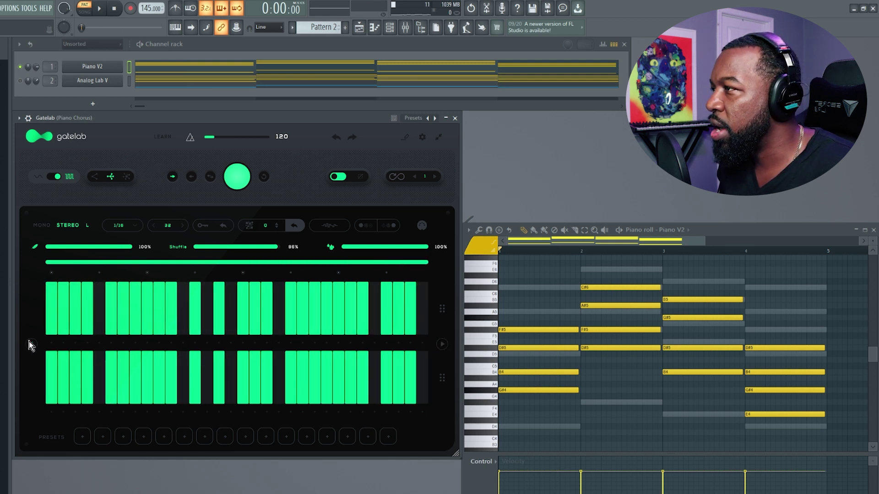
left_click(30, 345)
left_click(30, 345)
left_click(31, 345)
left_click(30, 344)
left_click(31, 345)
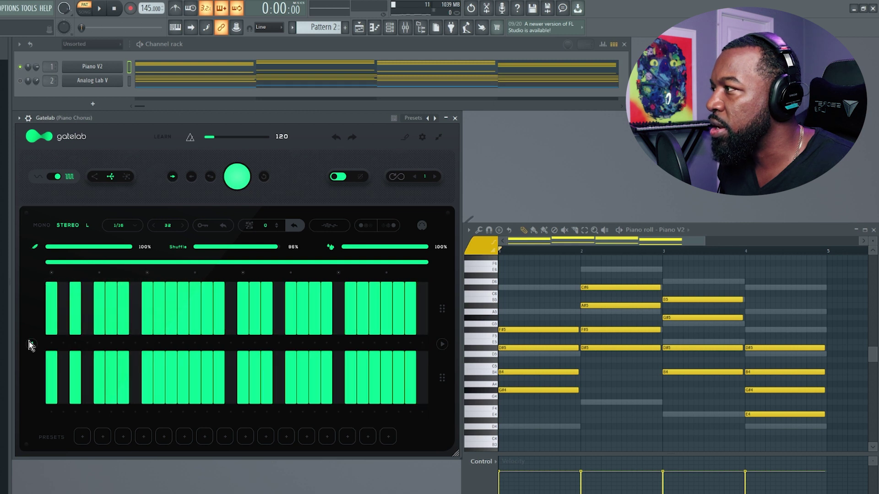
left_click(31, 344)
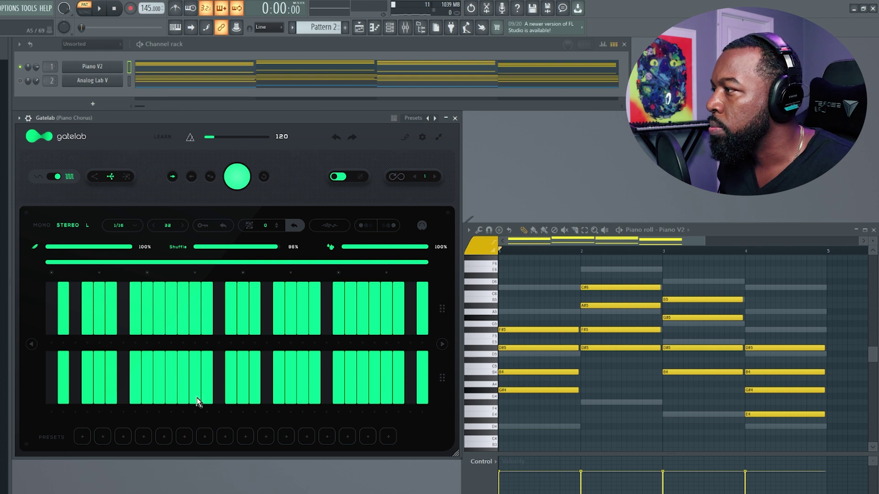
Set the modifier on steps 2 and 4 to halved (H).
left_click(63, 343)
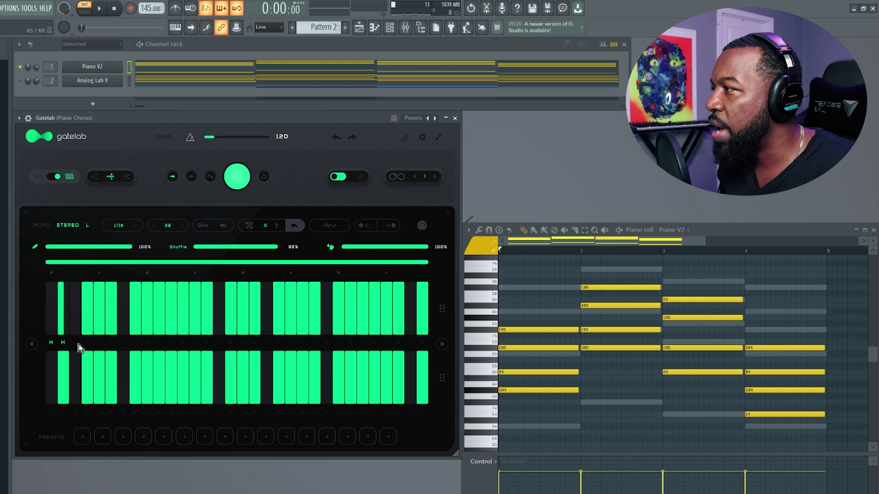
left_click(87, 343)
left_click(88, 343)
left_click(88, 343)
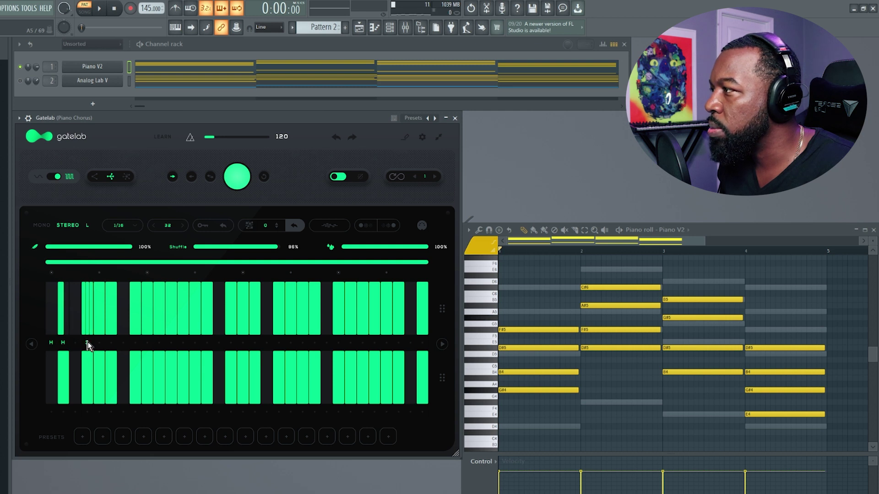
left_click(87, 343)
left_click(87, 344)
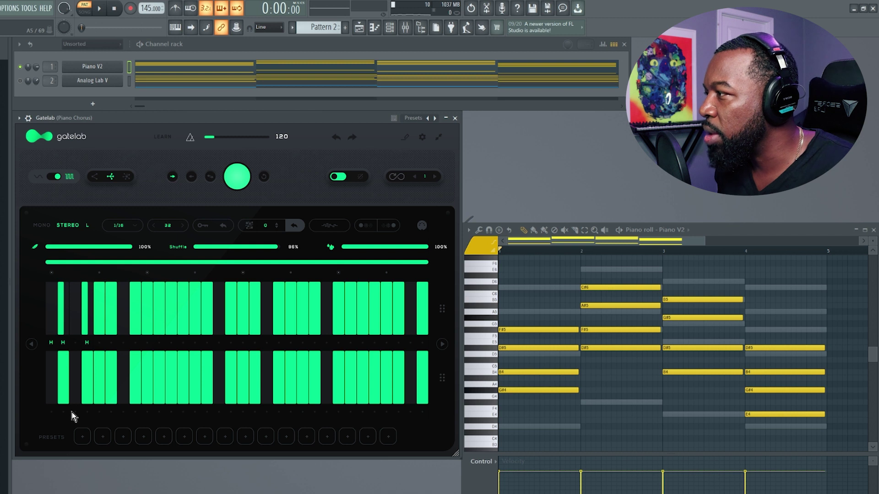
Store the pattern in quick preset slot 1 and rename Quick_Preset_1 to 'AI Be Preset'.
left_click(82, 437)
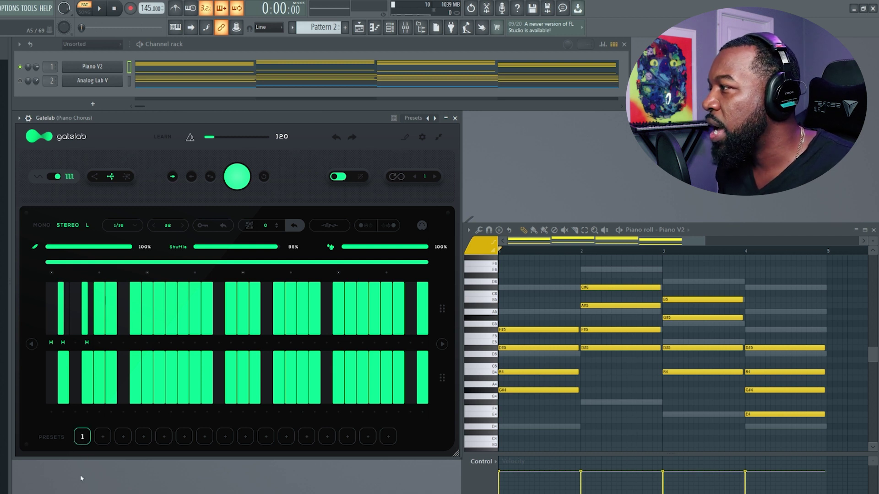
left_click(82, 439)
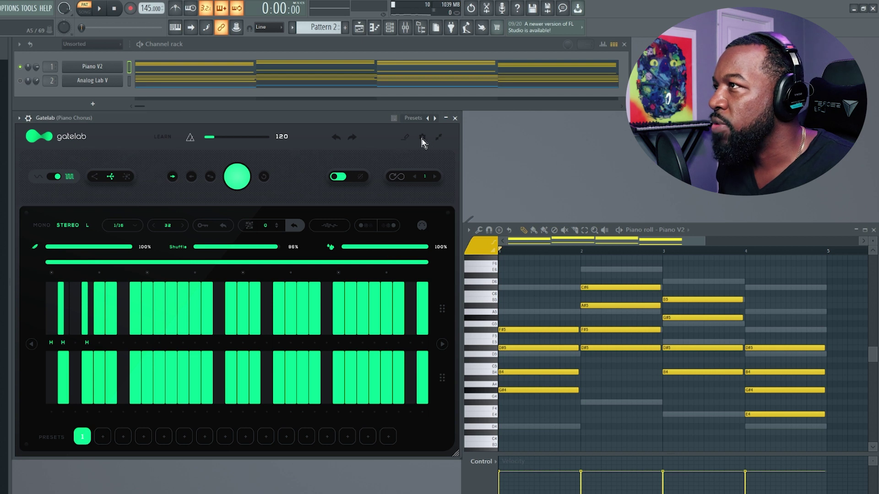
left_click(406, 139)
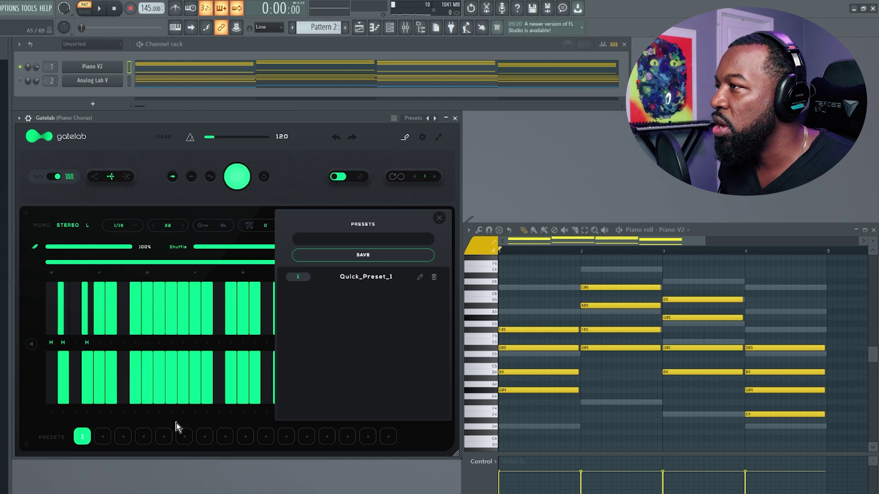
left_click(420, 277)
type("AI")
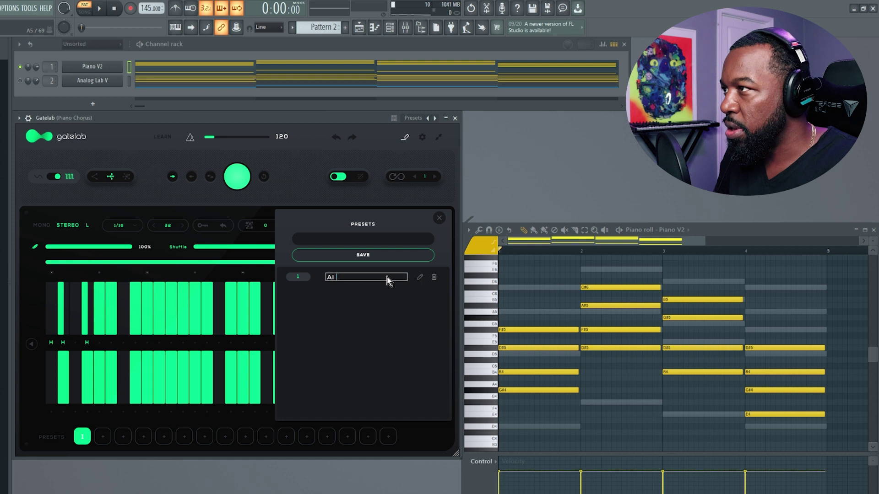
type(" Be Preset")
key("Return")
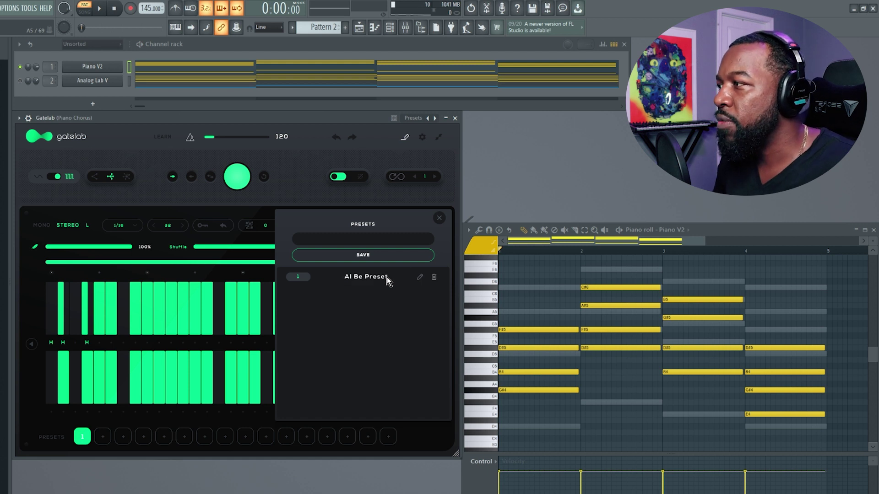
left_click(439, 218)
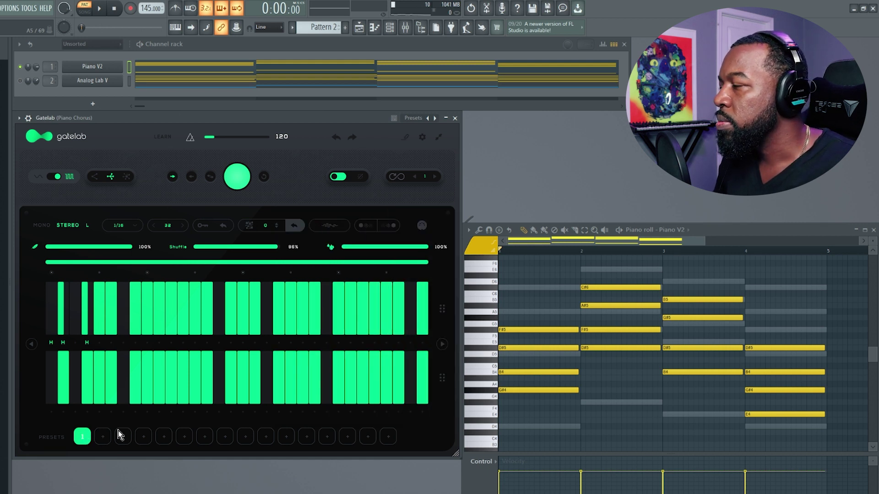
Open Gatelab's gear settings and scroll through the MIDI CC parameter list.
left_click(422, 137)
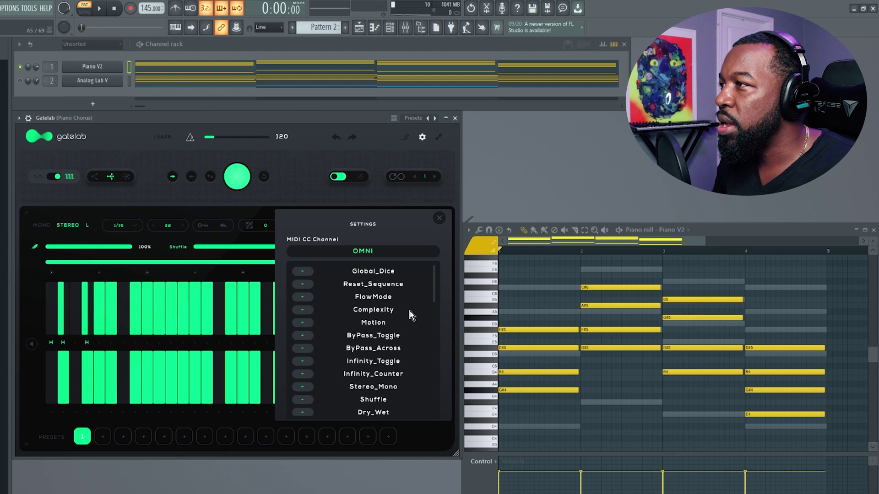
scroll(410, 315, "down", 10)
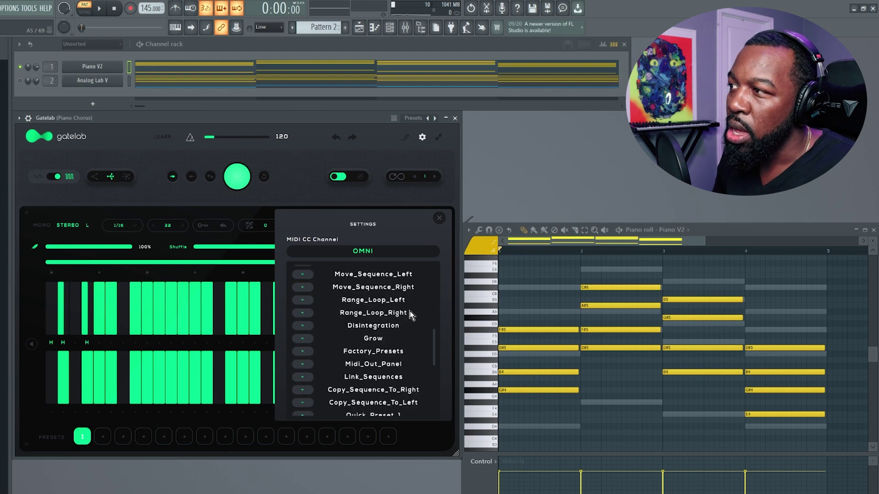
scroll(410, 315, "down", 3)
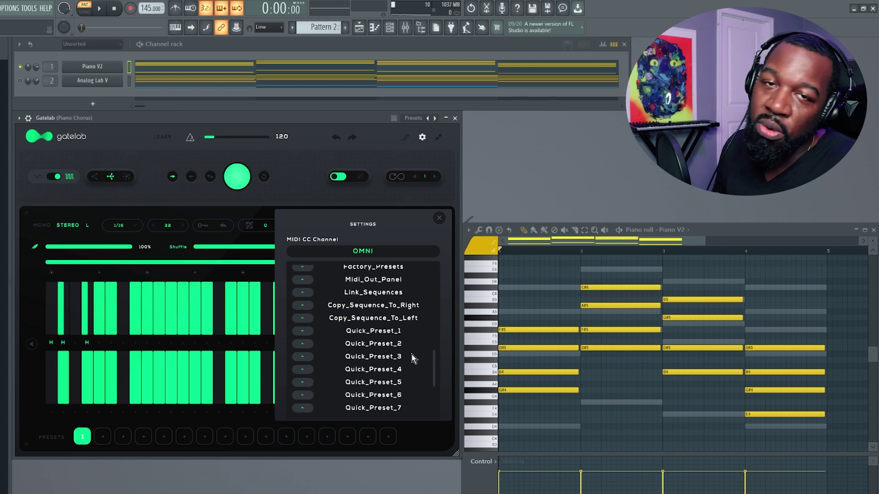
scroll(411, 358, "up", 3)
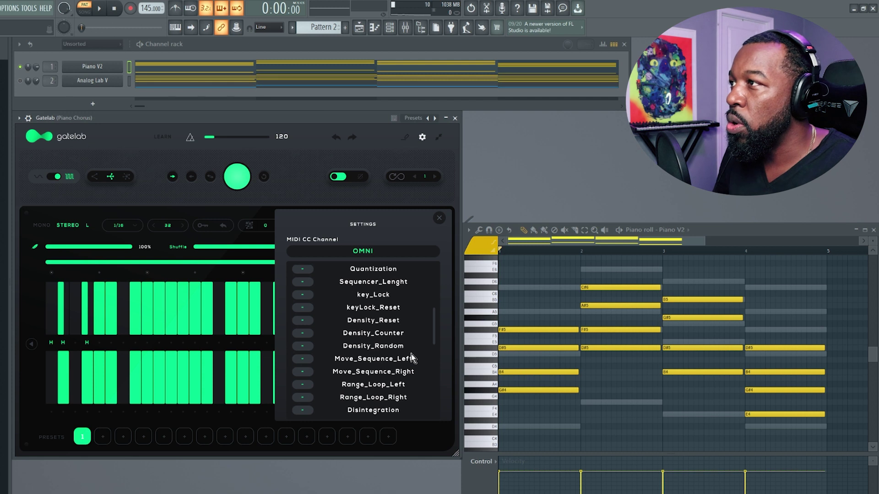
scroll(412, 358, "up", 3)
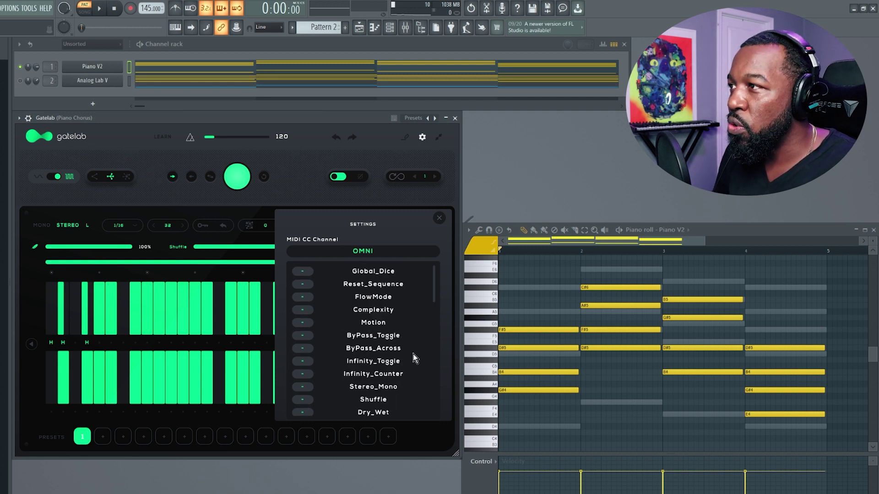